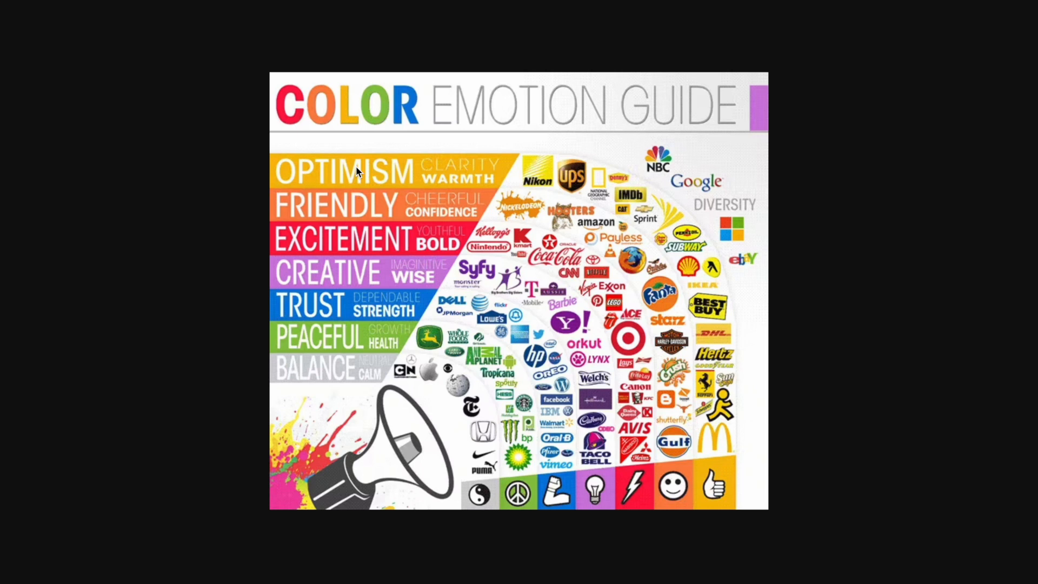
- Switch to the Color Psychology website tab showing the Nude colour page
left_click(454, 2)
- Open the Nude article under Brown on the Color Psychology site and scroll through it
mouse_move(283, 94)
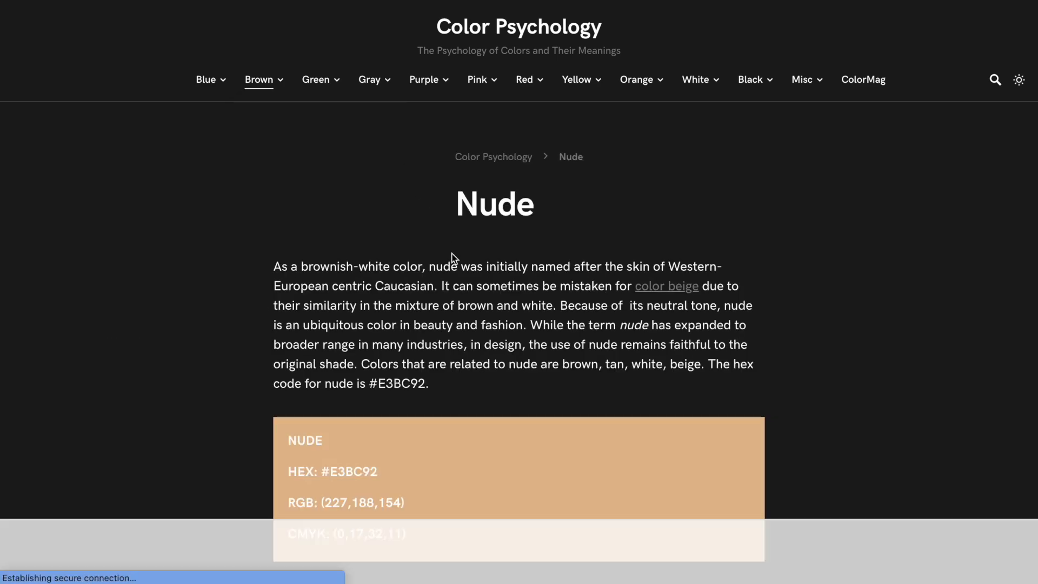
scroll(452, 254, "down", 1)
scroll(452, 255, "down", 12)
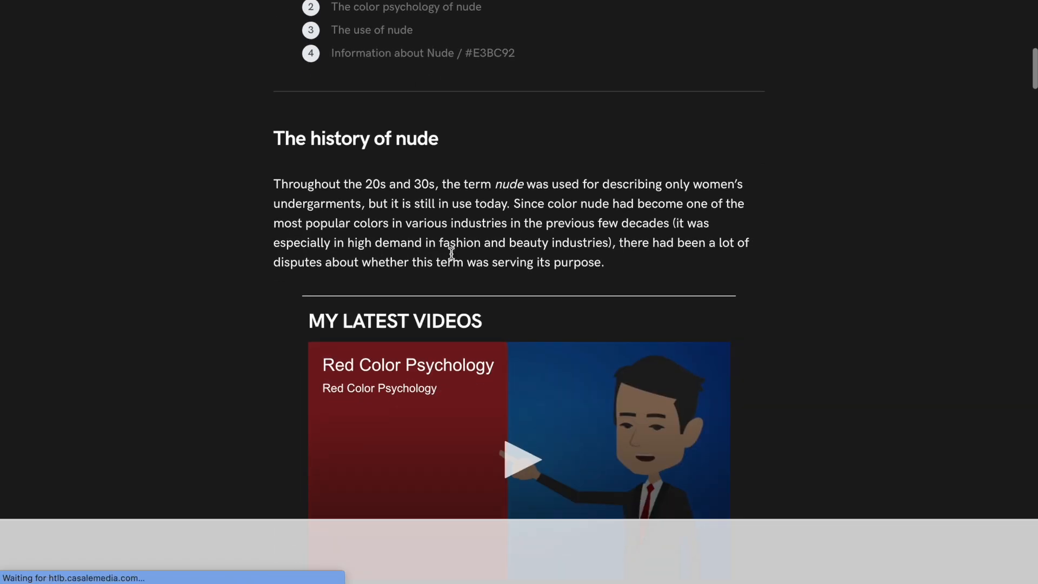
scroll(453, 260, "down", 15)
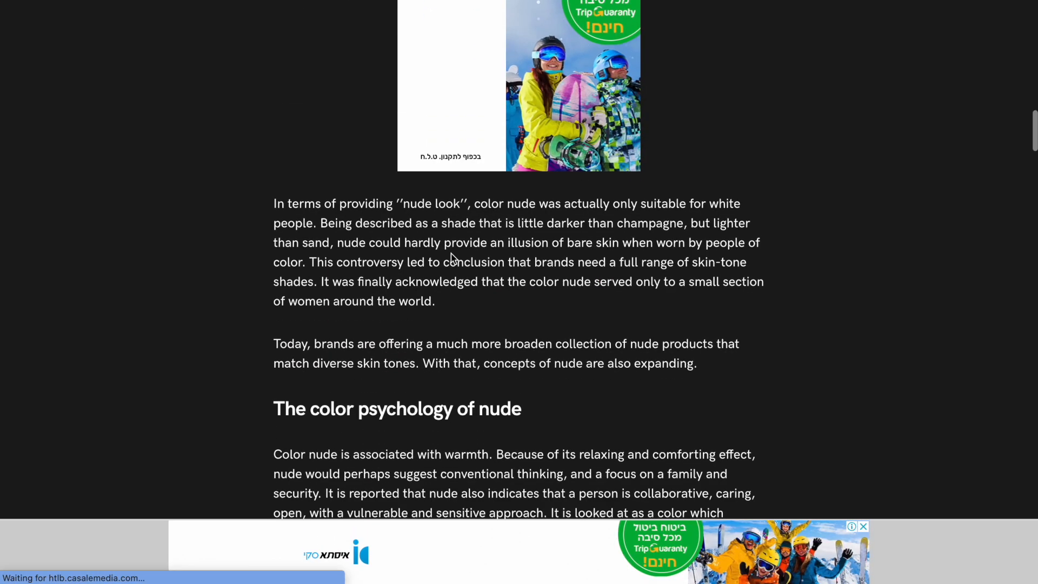
scroll(451, 254, "down", 12)
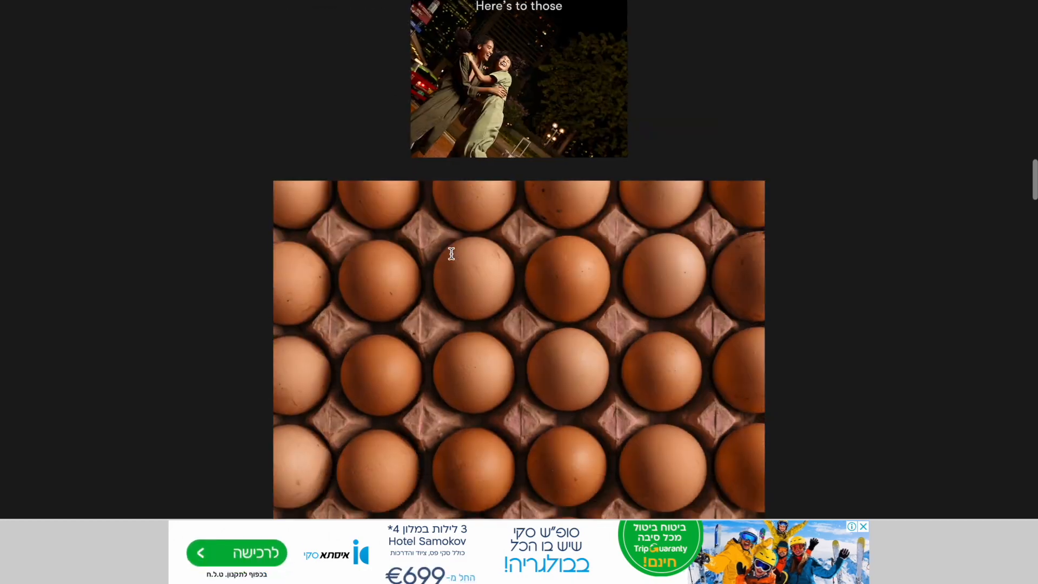
scroll(452, 258, "down", 10)
scroll(452, 258, "up", 15)
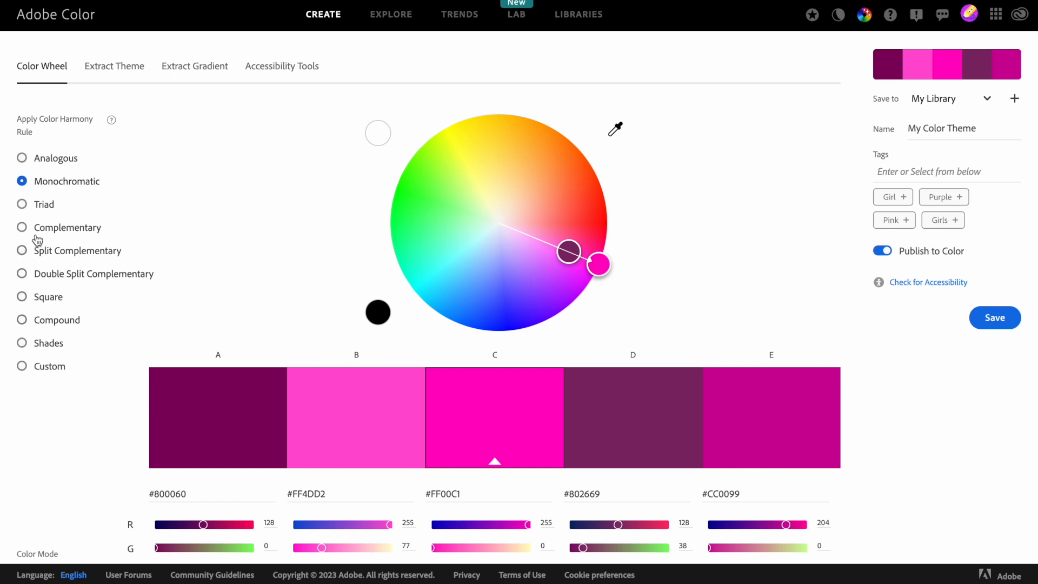
- Try the Analogous rule, shift the base colour, then settle on Complementary magenta and green
left_click(23, 158)
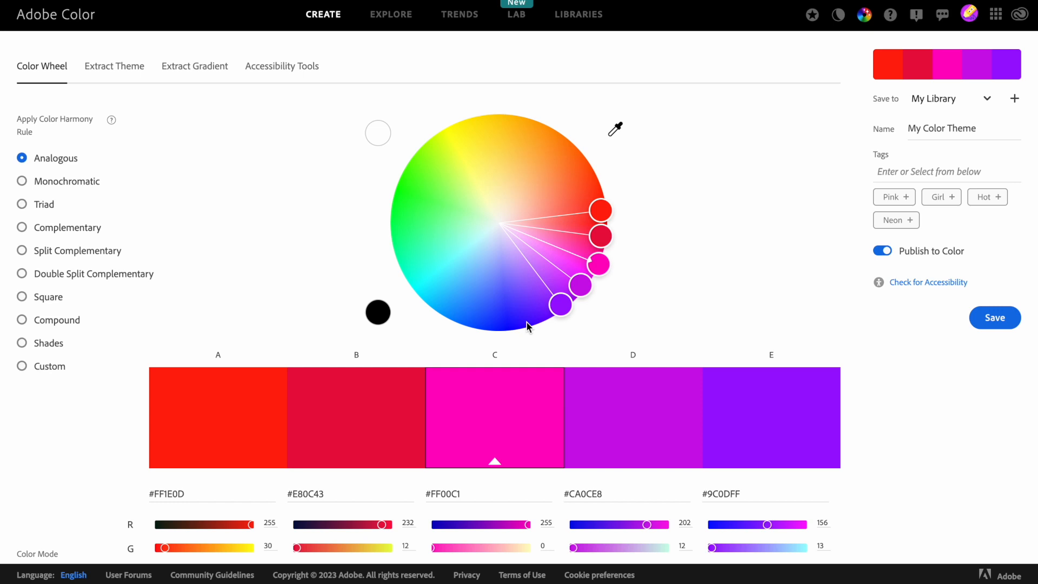
mouse_move(599, 265)
left_mouse_down()
mouse_move(529, 344)
mouse_move(504, 352)
mouse_move(577, 317)
mouse_move(601, 265)
mouse_move(598, 178)
mouse_move(594, 273)
left_mouse_up()
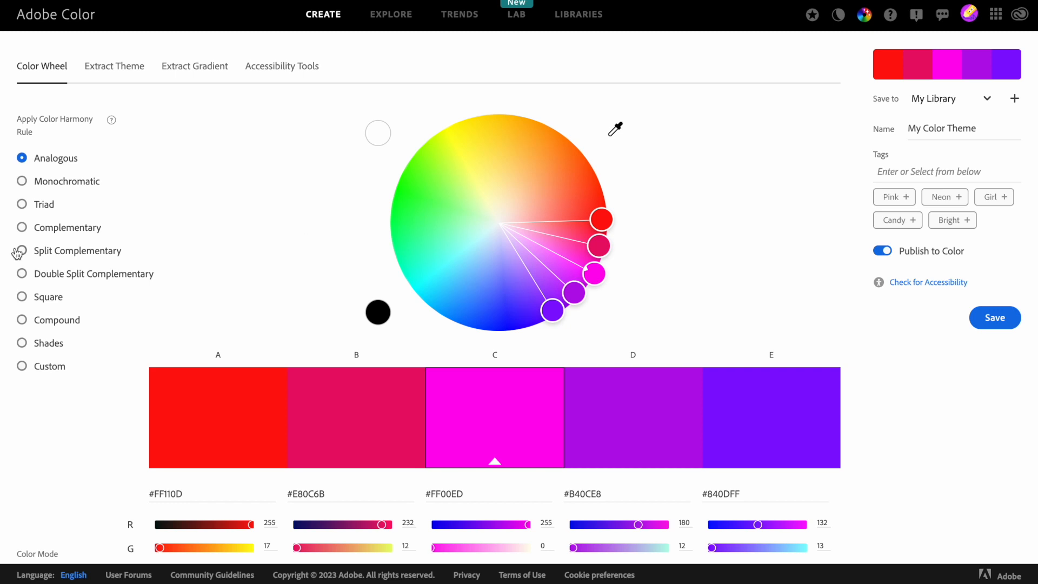
left_click(22, 229)
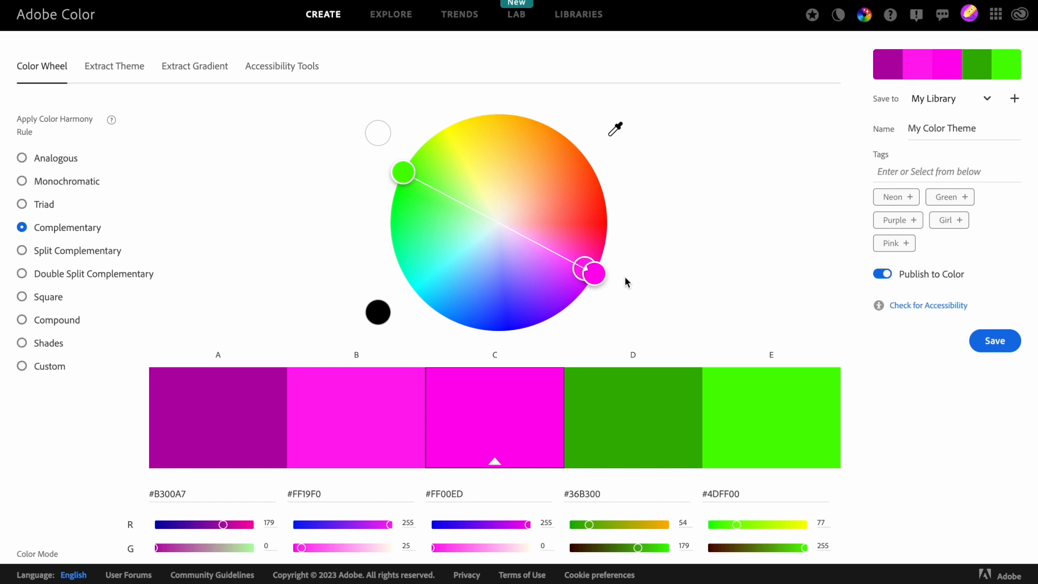
- Apply the Triad harmony rule, giving magenta FF00ED with yellow FFD119 and teal 09B39F
left_click(22, 204)
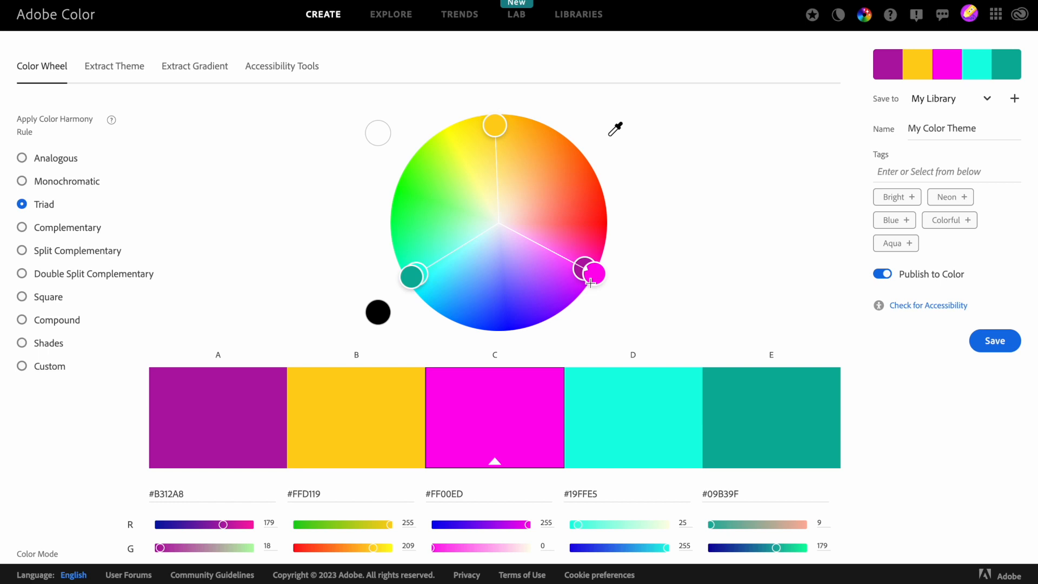
mouse_move(494, 460)
scroll(473, 427, "down", 2)
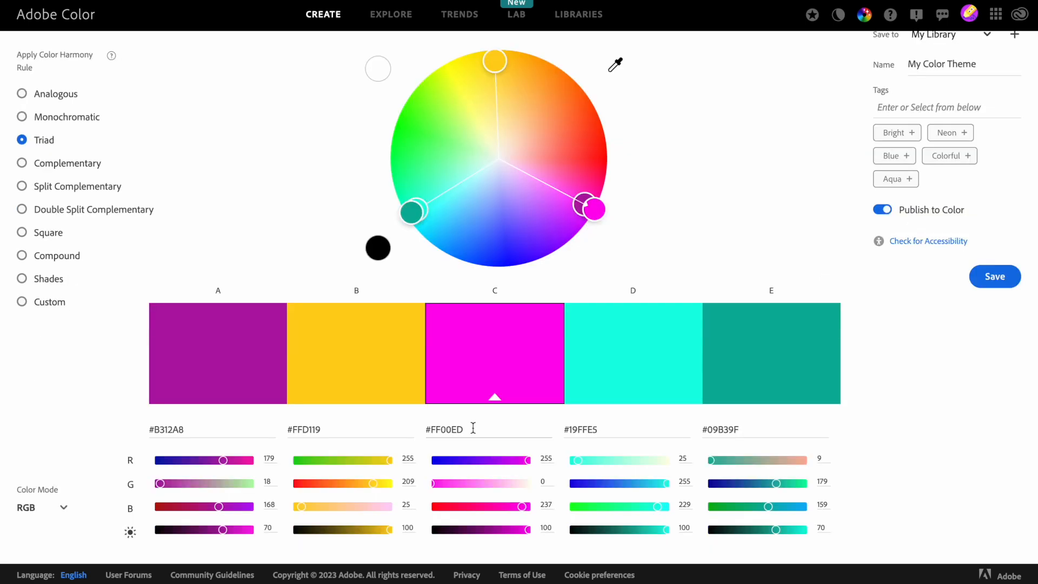
double_click(448, 430)
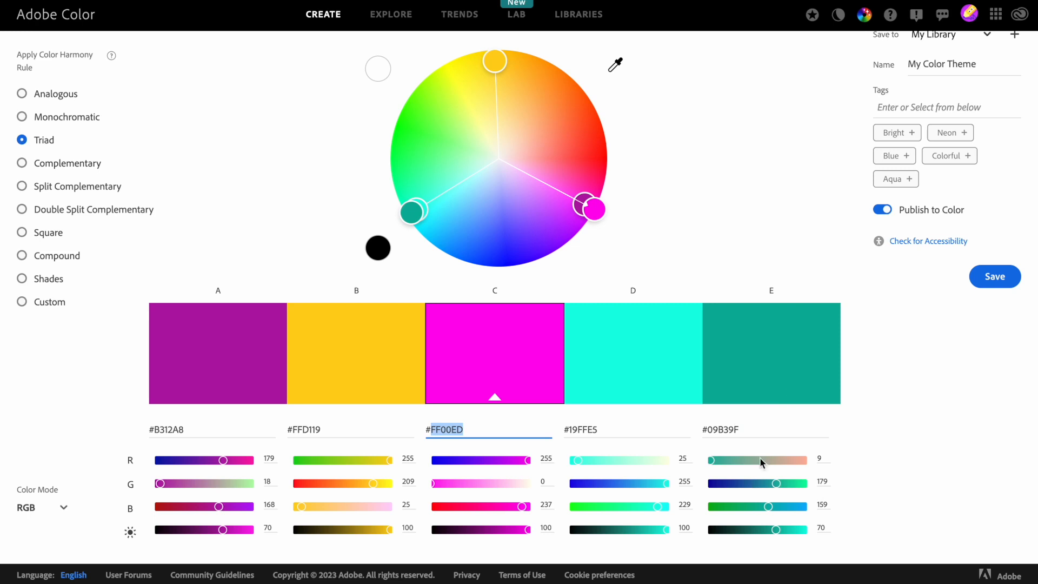
left_click(726, 431)
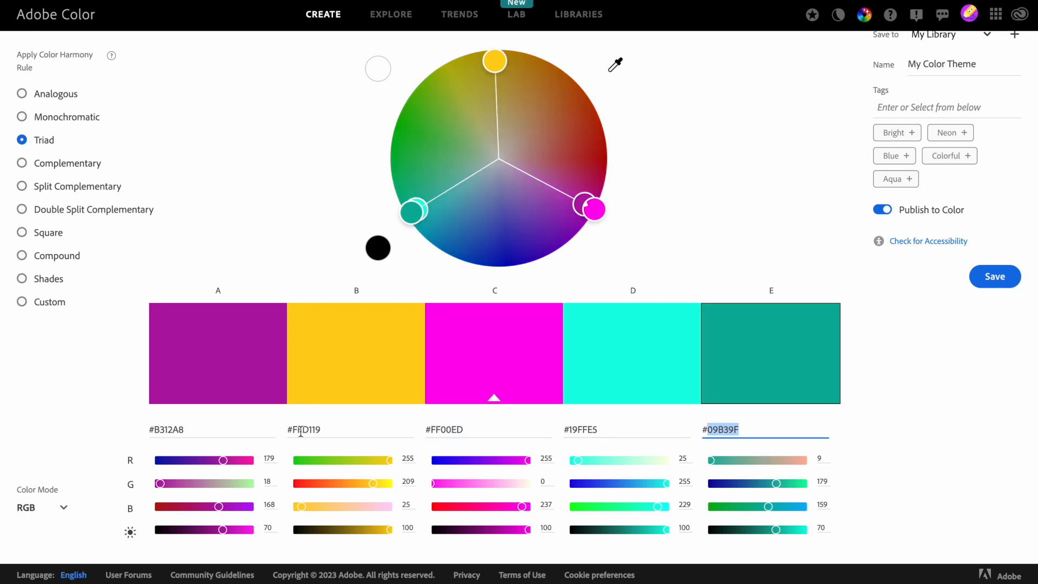
left_click(360, 335)
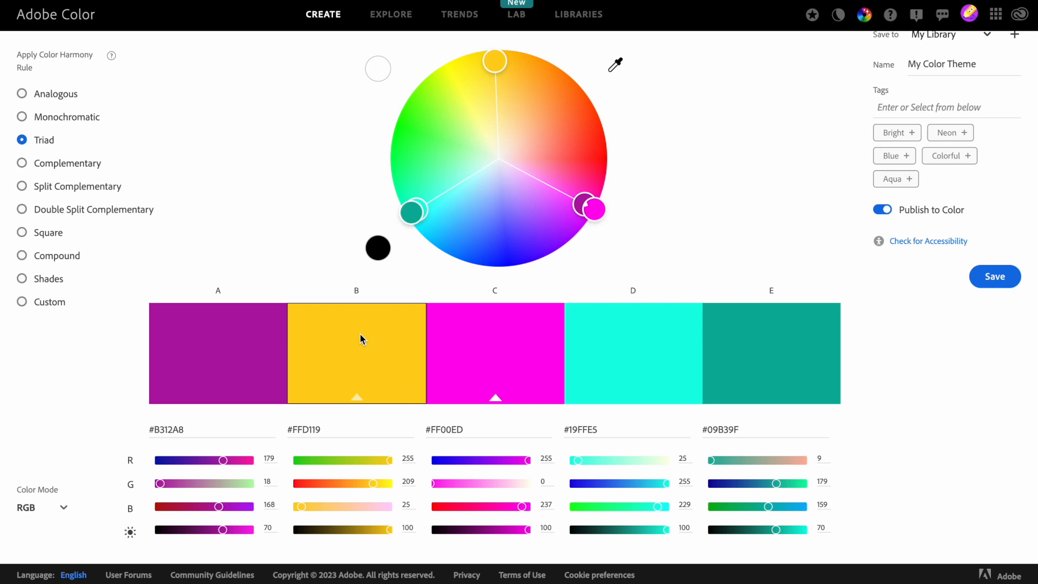
double_click(442, 428)
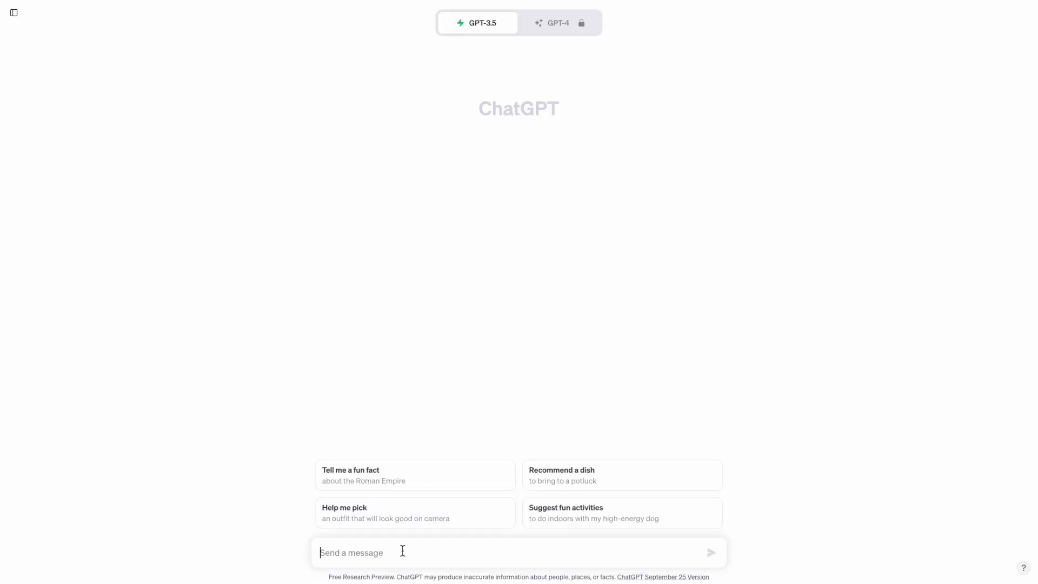
- Ask ChatGPT to 'create color palette with colors that work well with #FF00ED'
type("create color palette with colors that work well with #FF00ED")
key("Return")
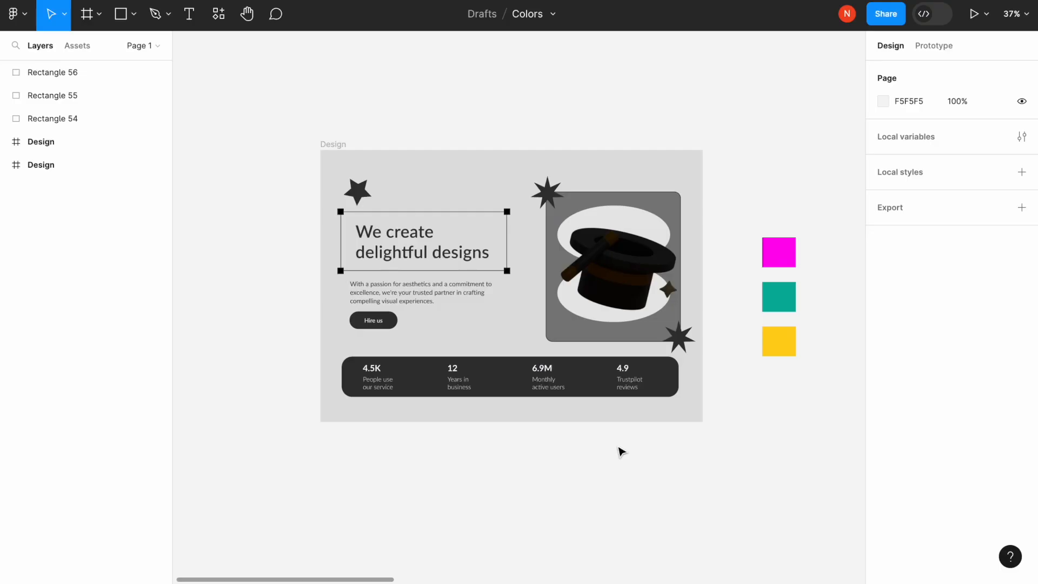
left_click(789, 259)
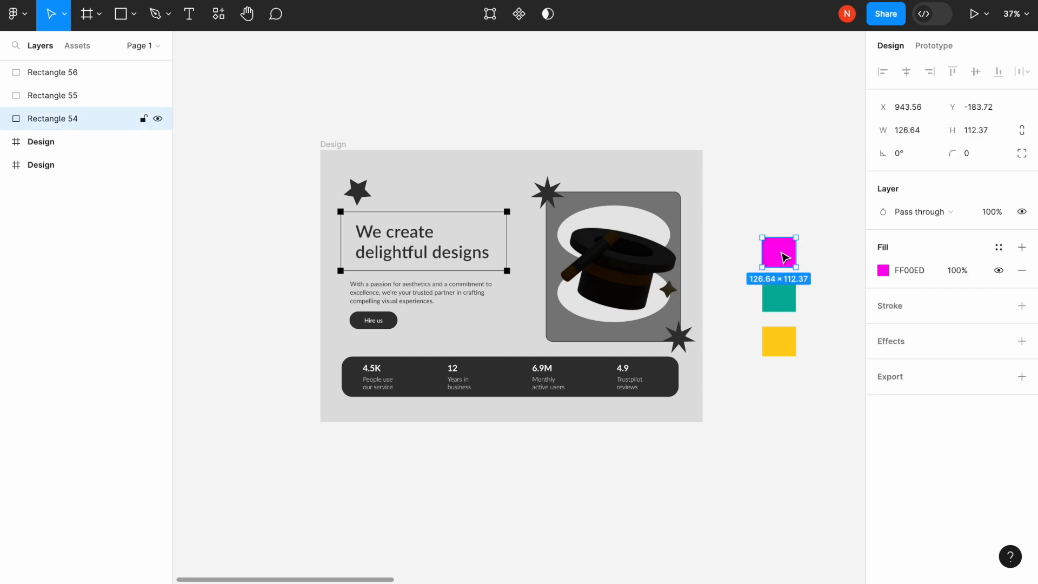
left_click(770, 303)
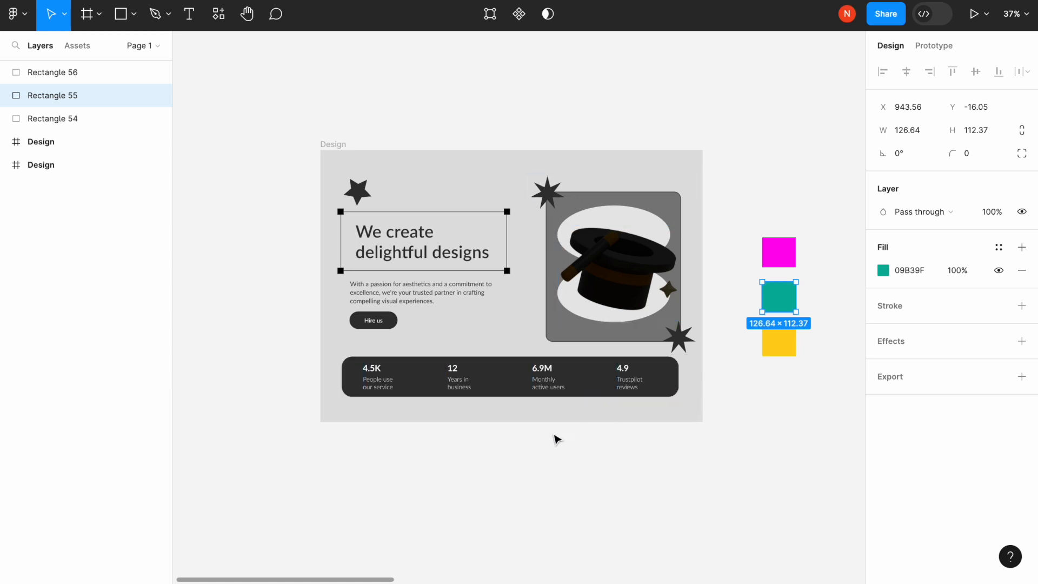
scroll(557, 436, "left", 2)
scroll(556, 436, "up", 1)
scroll(558, 439, "right", 1)
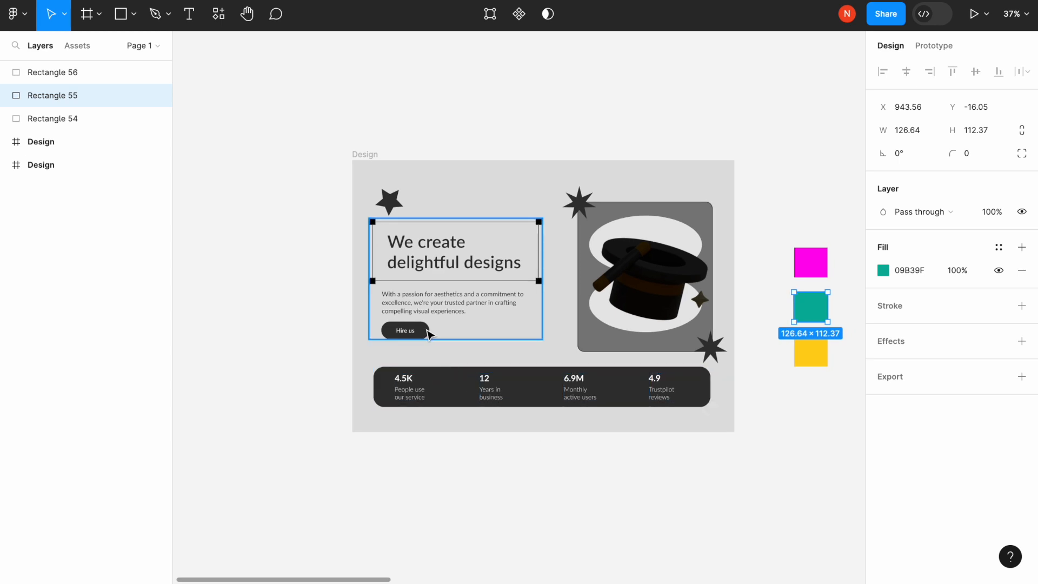
left_click(781, 463)
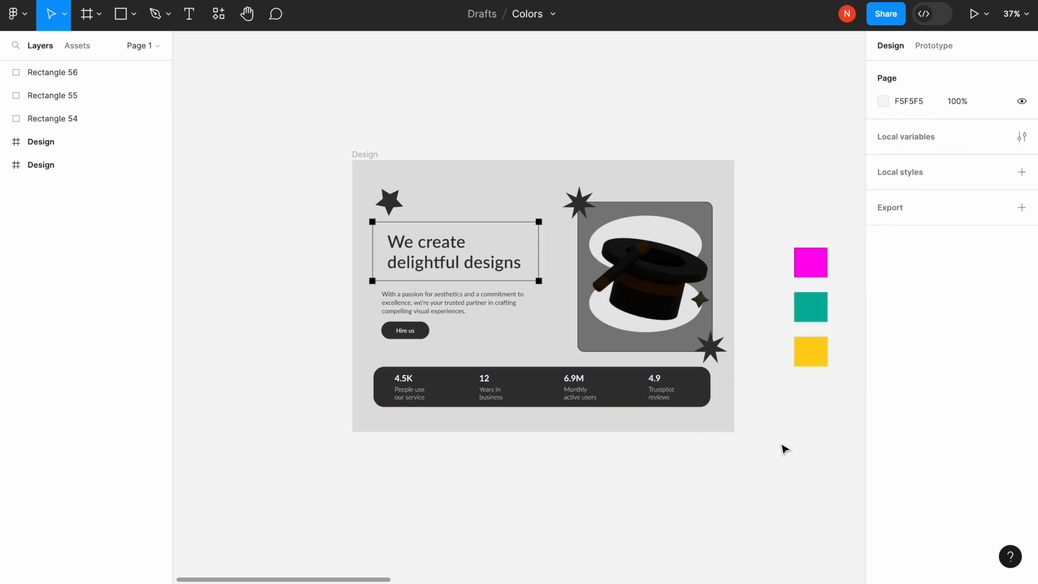
left_click(821, 350)
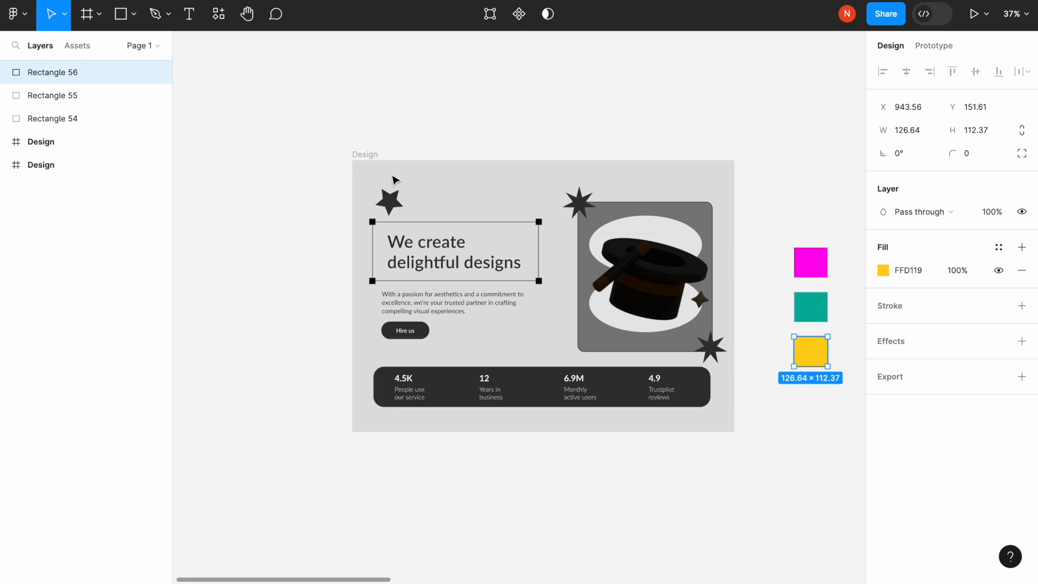
left_click(377, 161)
scroll(595, 325, "right", 1)
left_click(884, 457)
left_click(795, 270)
- Paste magenta FF00ED into the Design frame's background fill
left_click(910, 270)
key("ctrl+c")
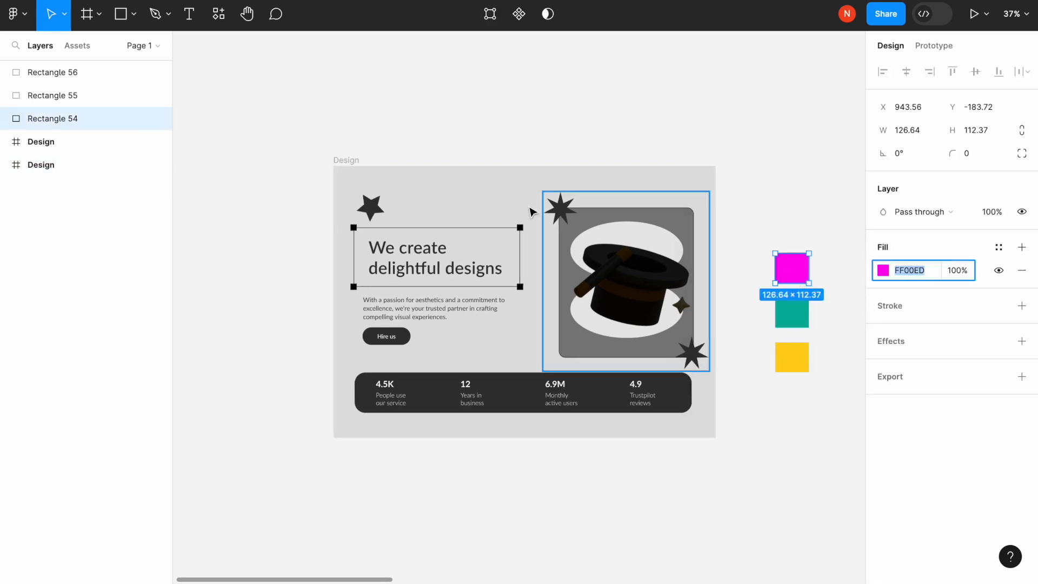
left_click(351, 161)
left_click(910, 457)
key("ctrl+v")
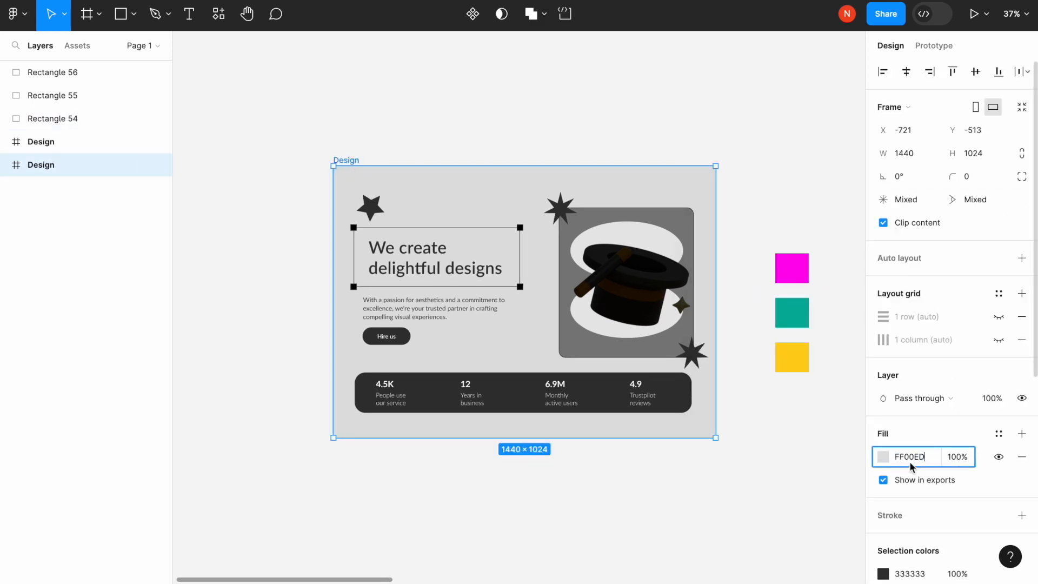
key("Return")
- Copy teal 09B39F from the palette and apply it to the panel behind the hat
left_click(807, 311)
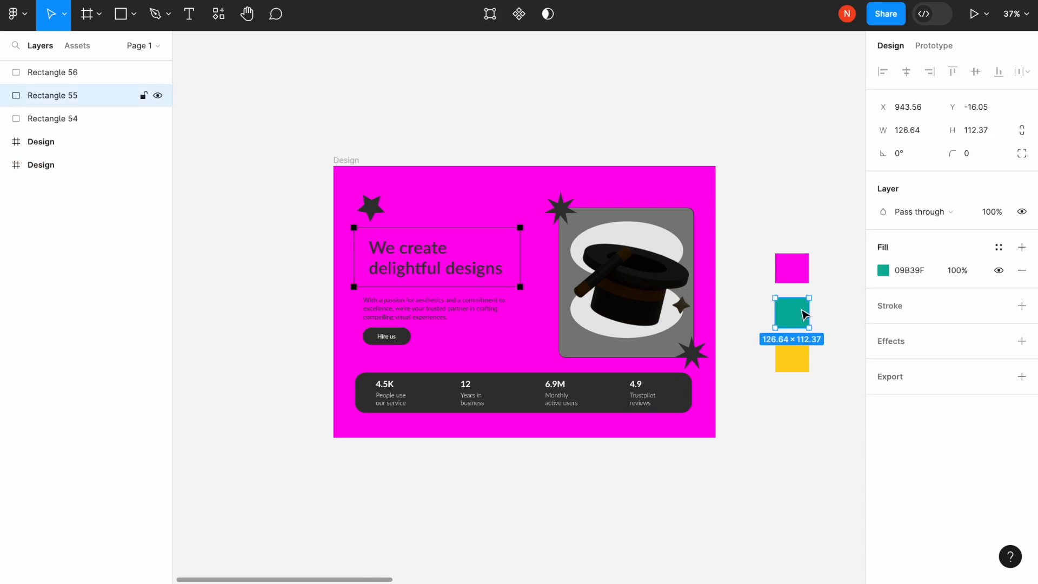
left_click(913, 270)
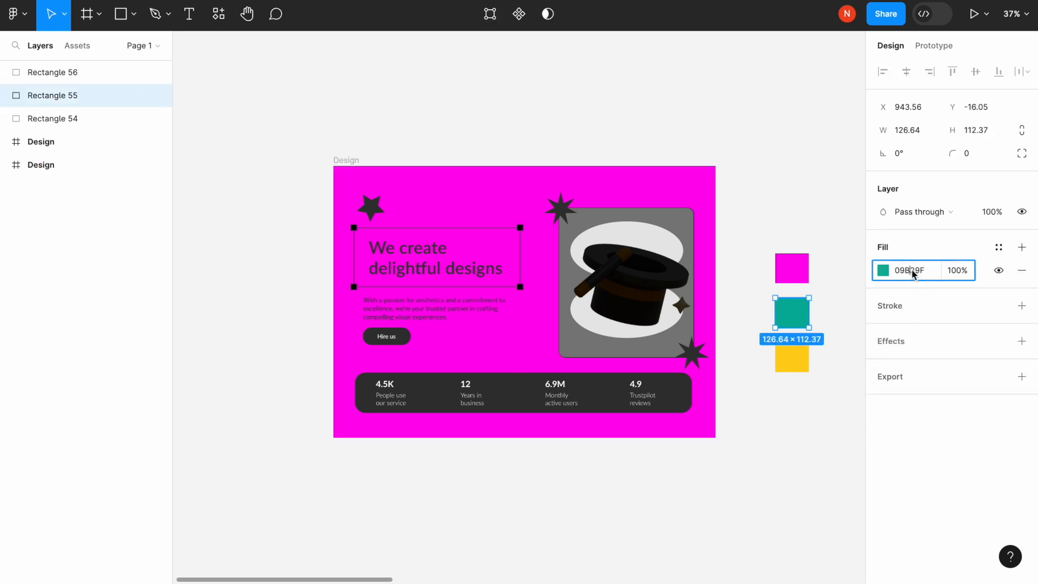
double_click(591, 224)
key("ctrl+c")
left_click(909, 363)
key("ctrl+v")
key("Return")
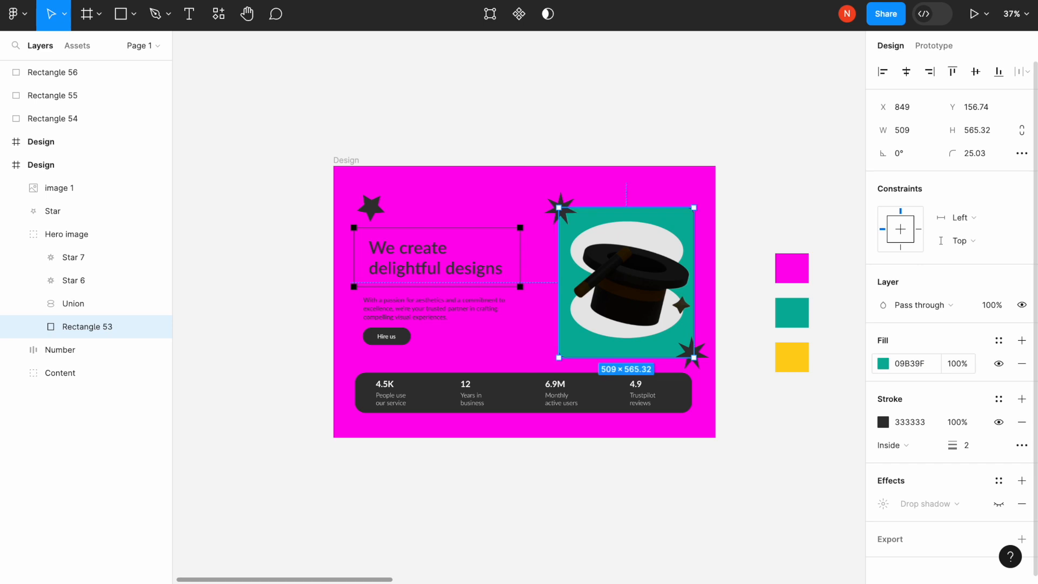
- Fill the stats bar with the same teal 09B39F
left_click(495, 399)
scroll(919, 400, "down", 5)
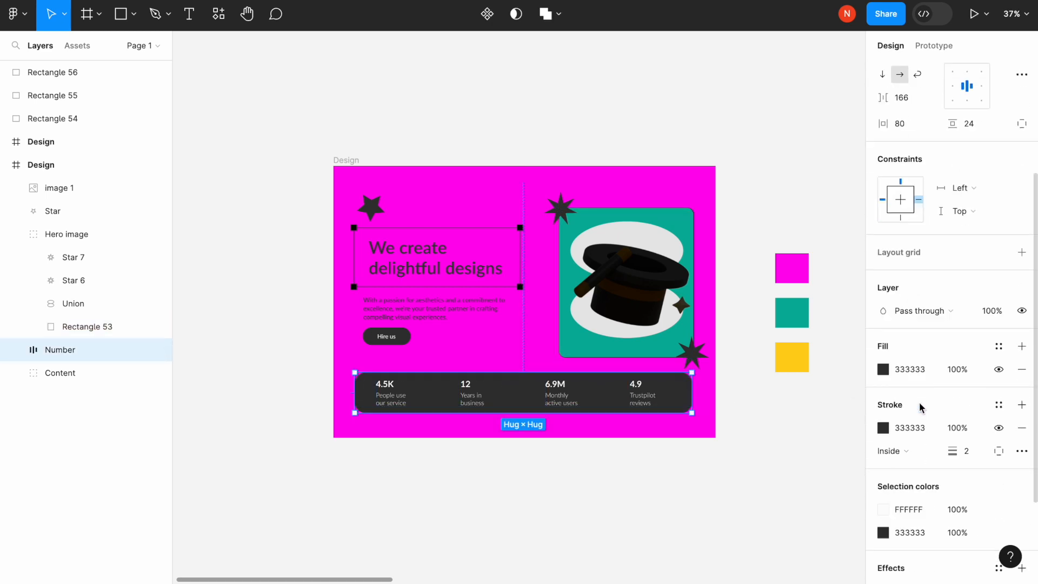
left_click(913, 365)
key("ctrl+v")
key("Return")
left_click(724, 432)
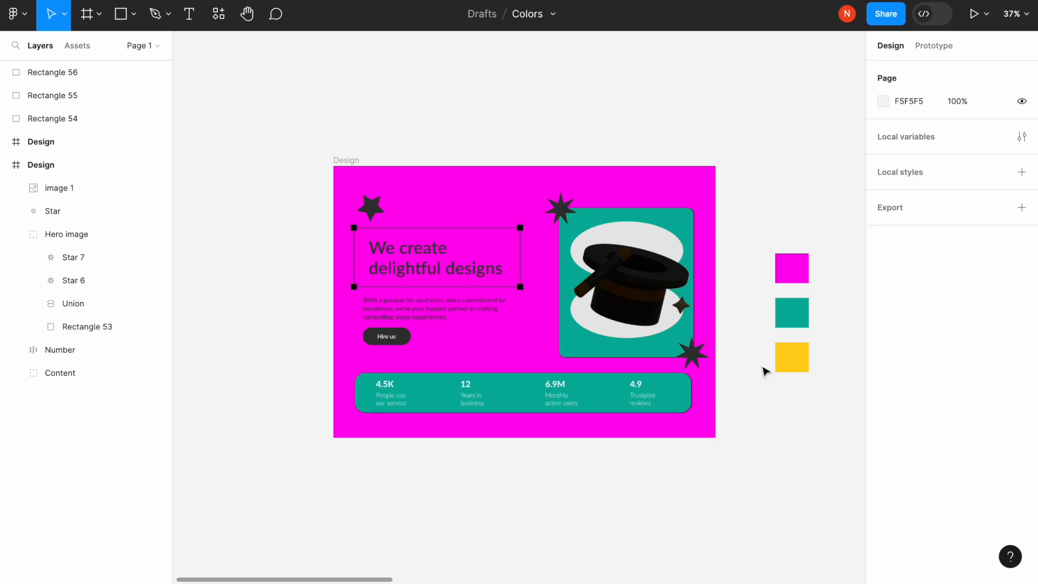
- Copy the yellow hex FFD119 from the palette swatch
left_click(777, 367)
left_click(387, 337)
double_click(379, 337)
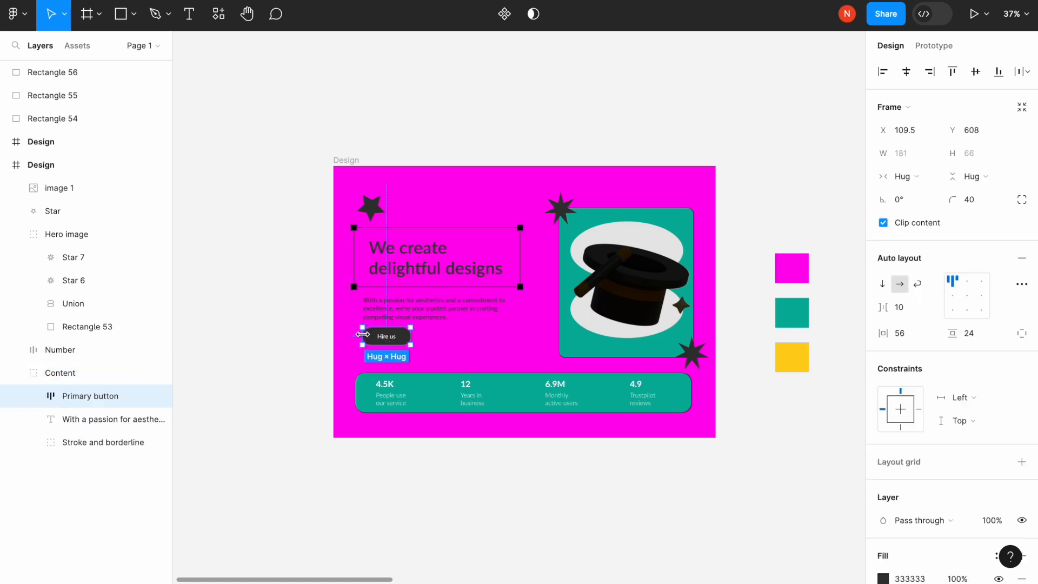
left_click(790, 362)
left_click(912, 274)
key("ctrl+c")
- Paste yellow FFD119 into the Hire us button's fill
left_click(387, 336)
double_click(386, 336)
scroll(912, 413, "down", 1)
scroll(913, 414, "down", 4)
left_click(909, 343)
key("ctrl+v")
key("Return")
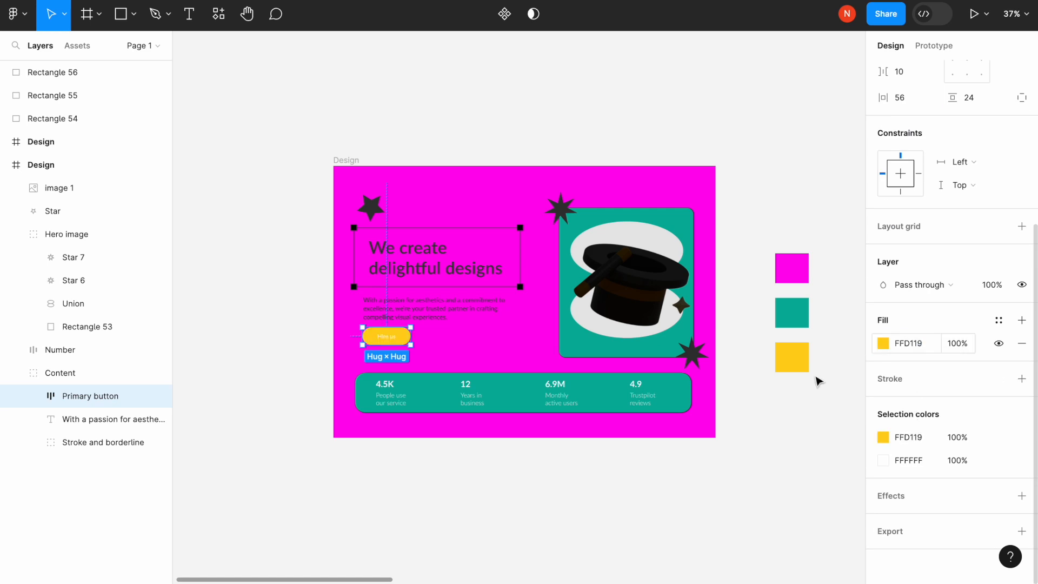
left_click(586, 460)
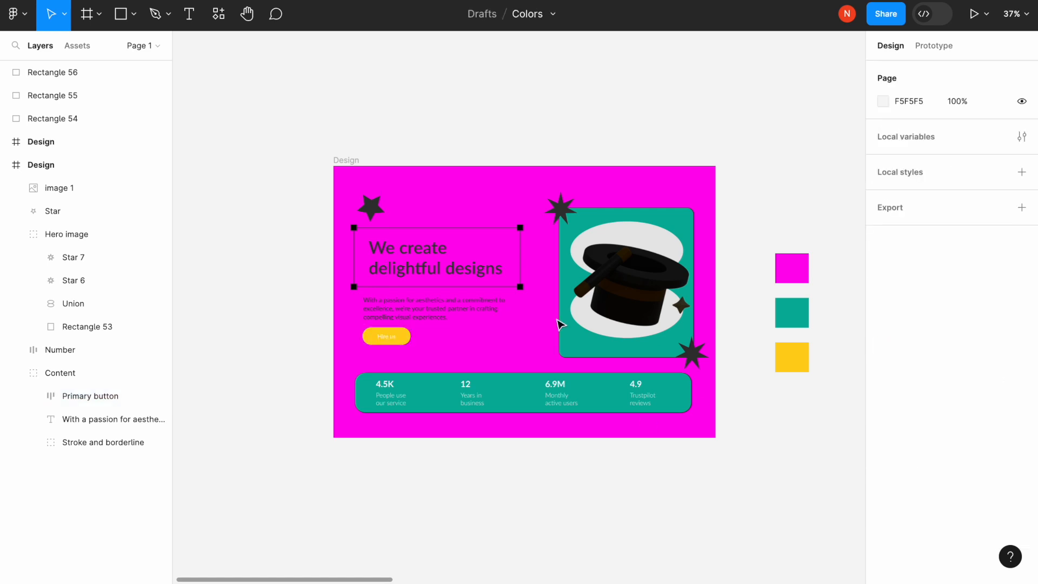
left_click(356, 163)
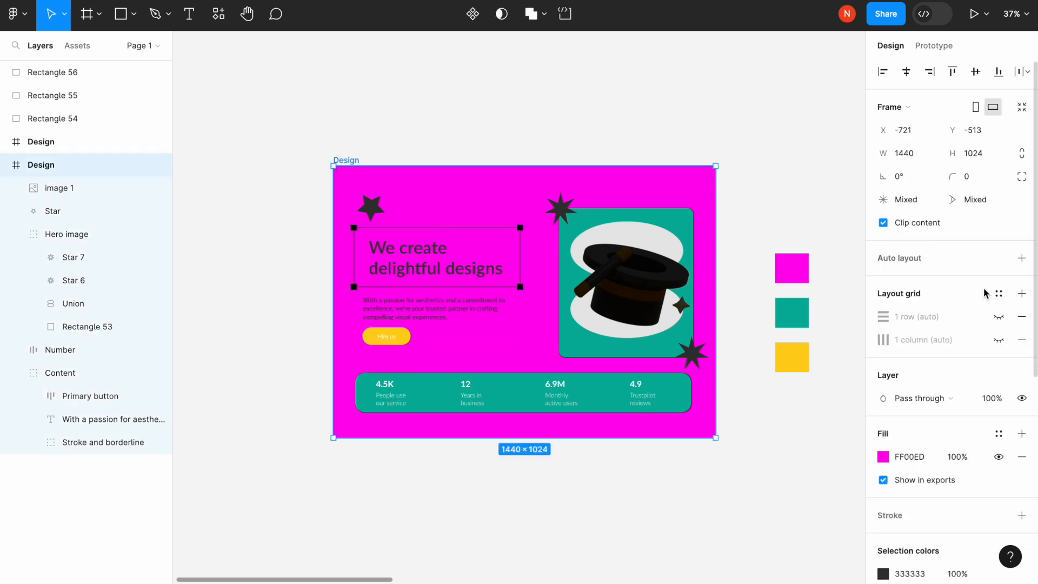
- Drop the Design frame's FF00ED background fill opacity to about 55%
left_click(883, 457)
left_click_drag(849, 425, 802, 425)
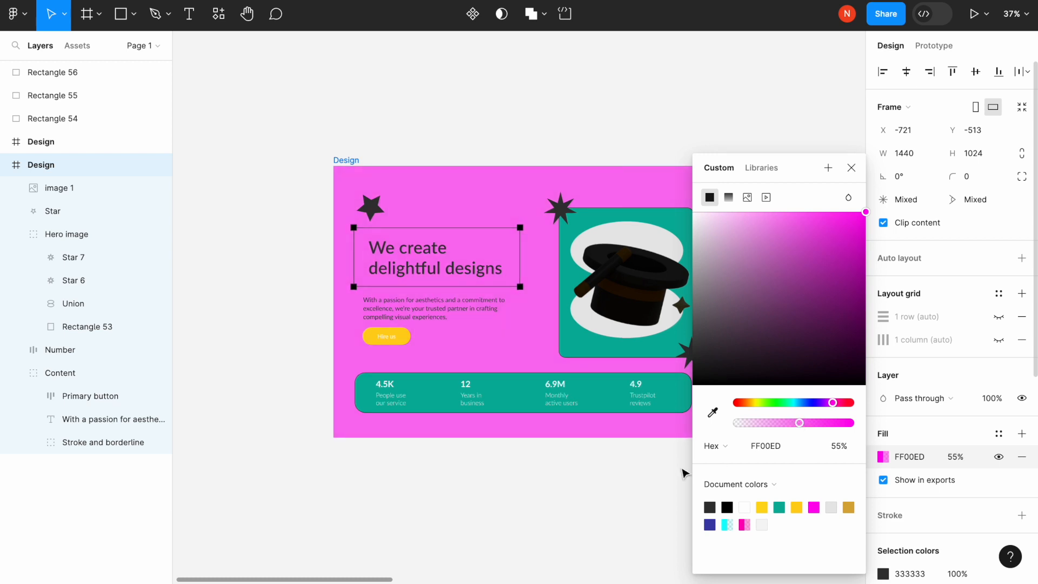
left_click(654, 498)
- Remove the hat panel's stroke and lower its fill opacity until it reads purple
double_click(564, 337)
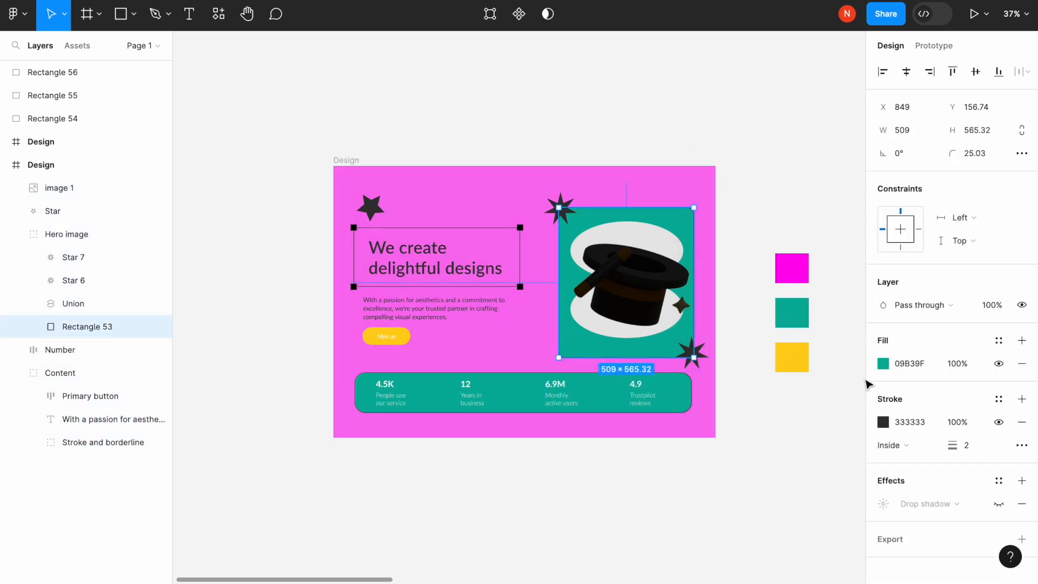
left_click(1023, 422)
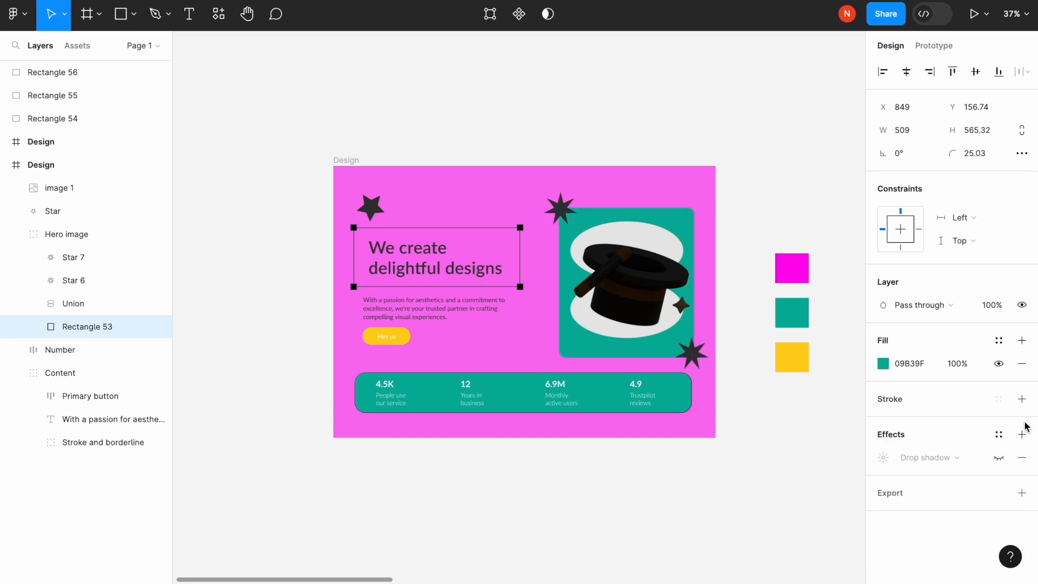
left_click(883, 364)
left_click(821, 423)
left_click_drag(819, 422, 768, 423)
- Eyedrop purple B782DA from the hat panel into the stats bar and remove its stroke
double_click(586, 406)
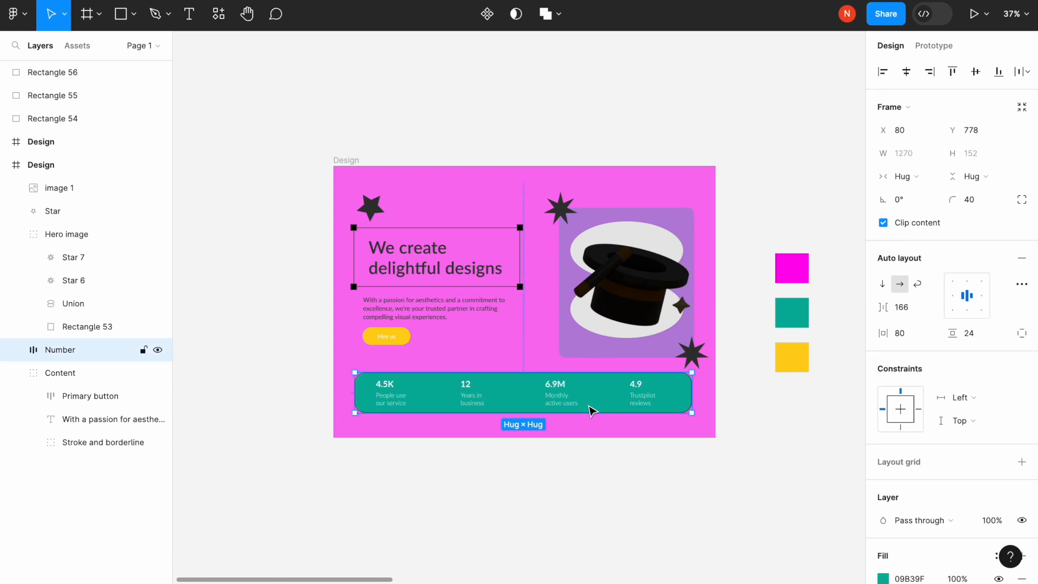
left_click(605, 395)
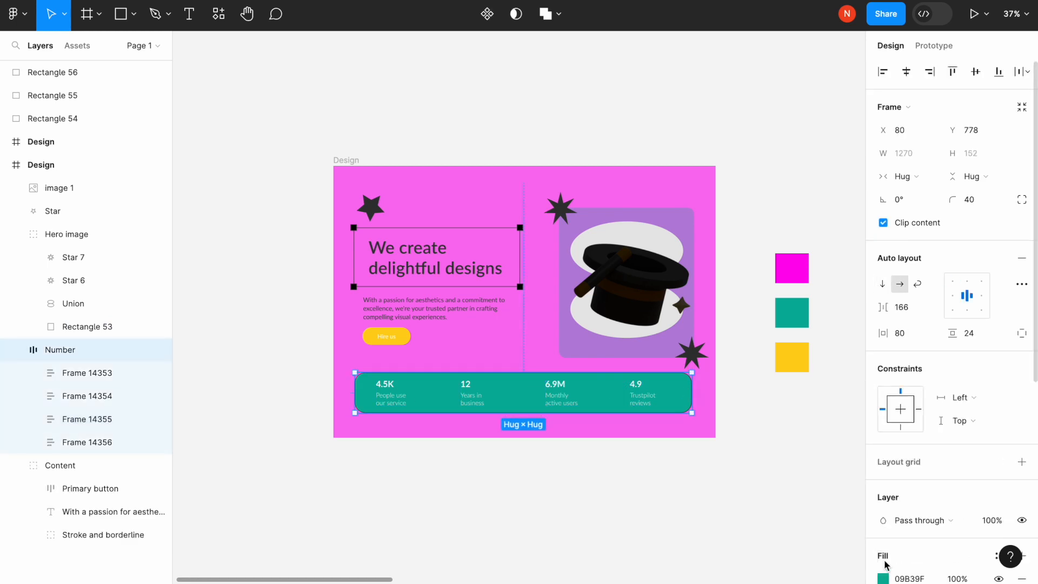
scroll(914, 421, "down", 5)
left_click(883, 437)
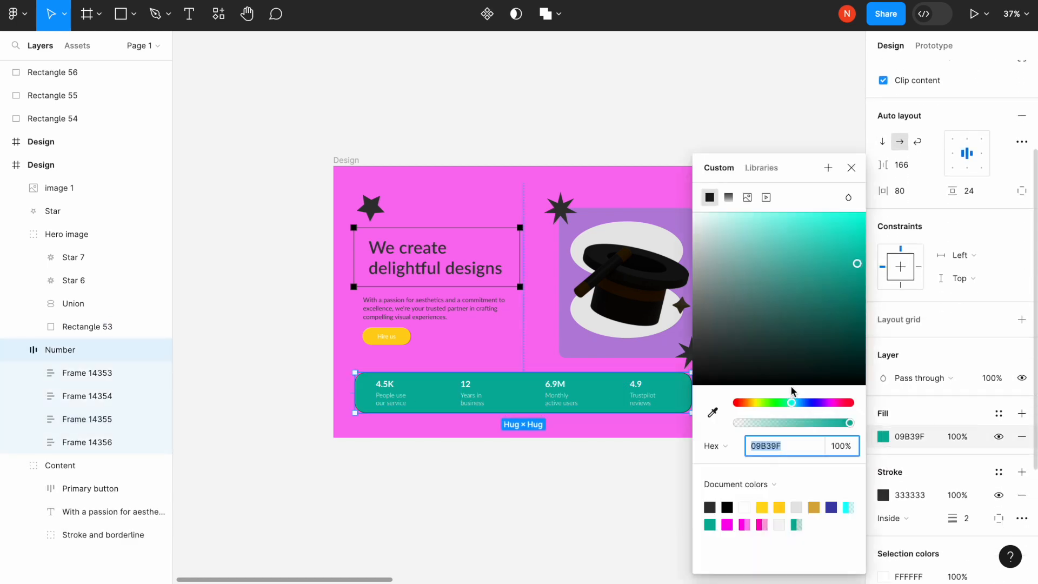
left_click_drag(852, 423, 767, 427)
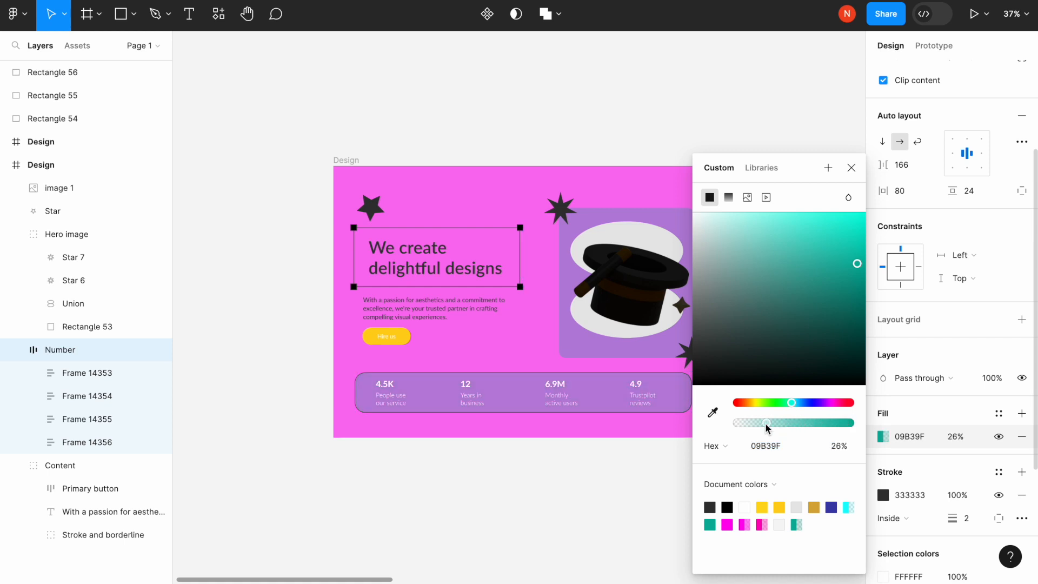
left_click(713, 413)
left_click(582, 345)
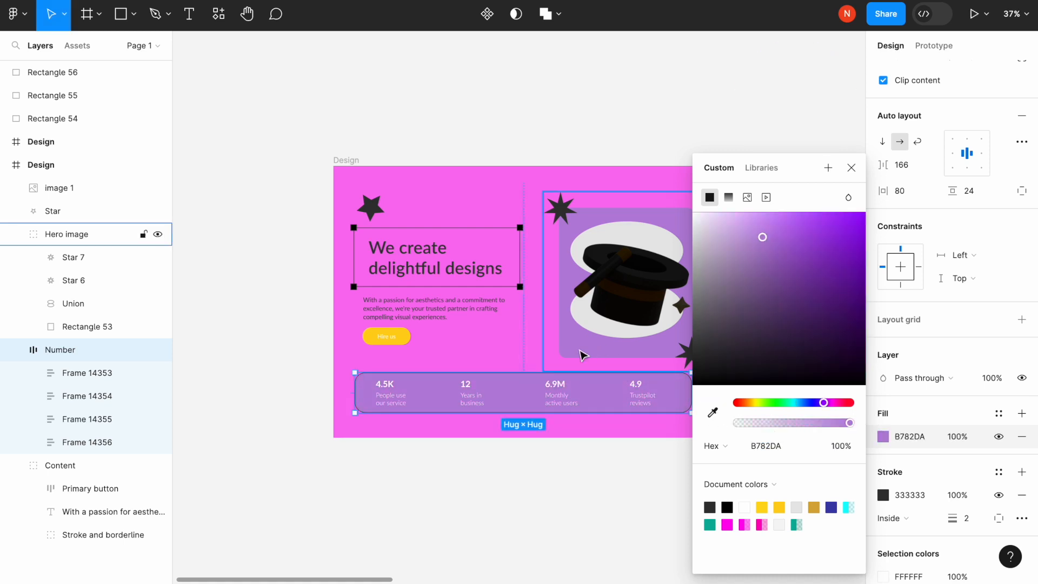
left_click(550, 461)
left_click(609, 399)
scroll(953, 398, "down", 5)
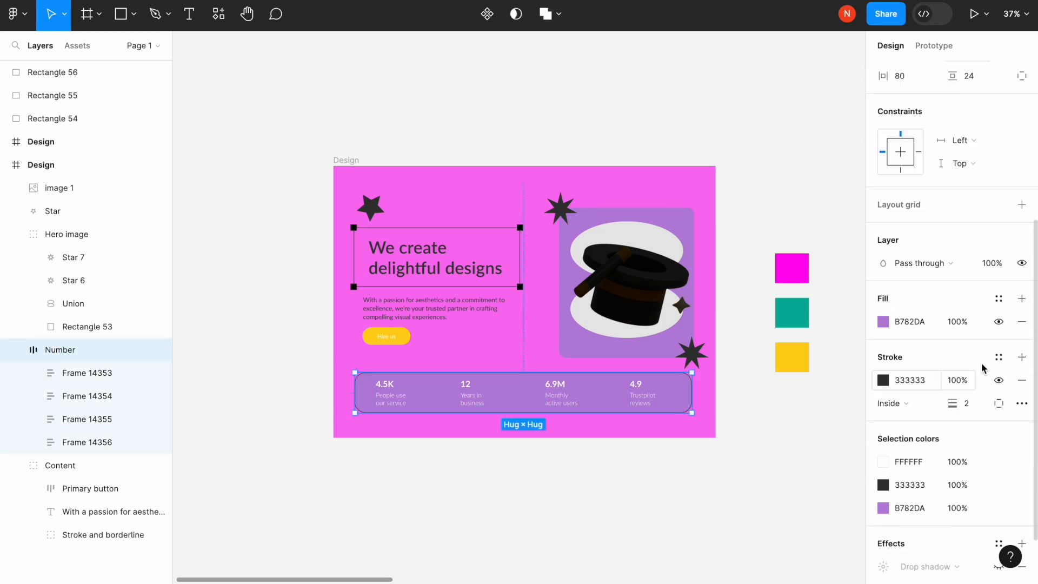
left_click(1023, 380)
left_click(468, 429)
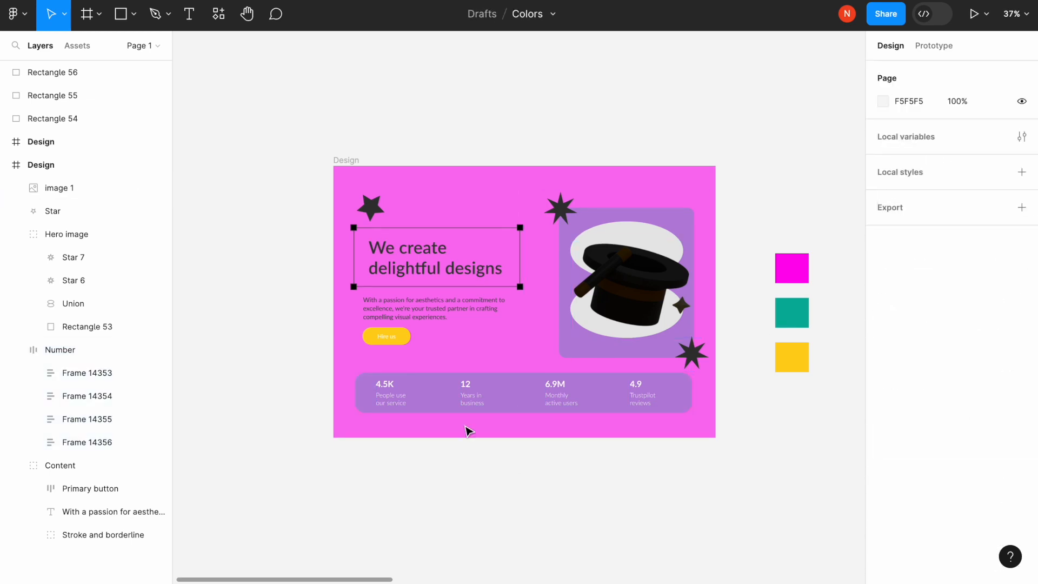
- Set the Hire us label's text fill to black 000000
left_click(393, 344)
left_click(387, 337)
scroll(941, 352, "down", 1)
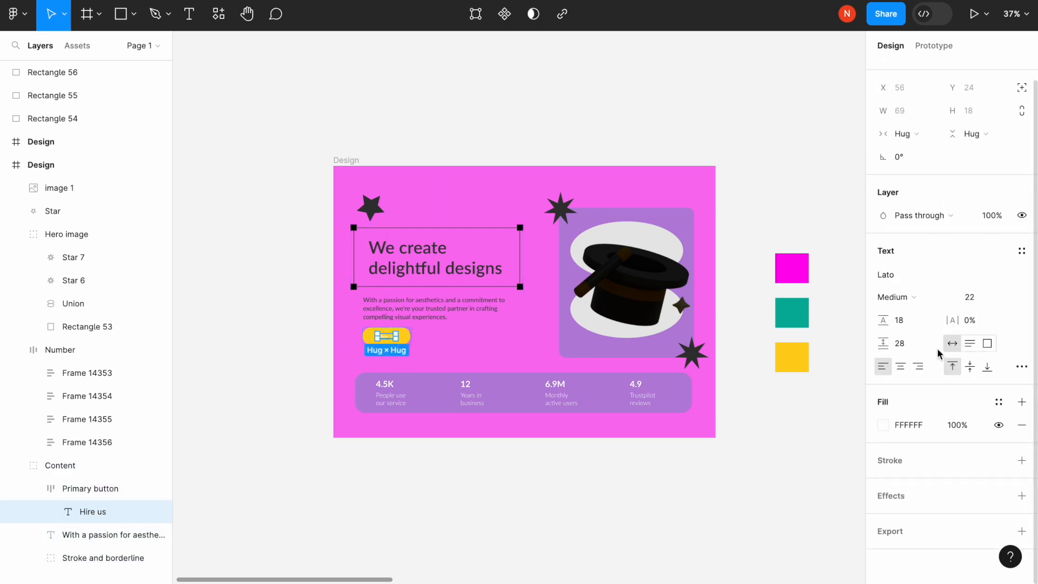
left_click(883, 425)
type("000000")
key("Return")
left_click(519, 518)
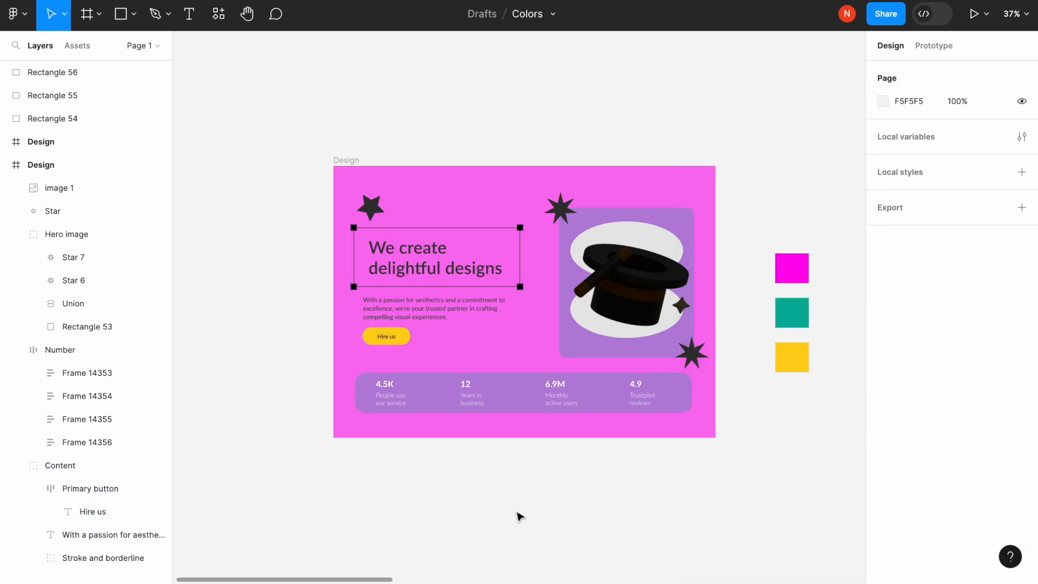
- Shift the Hire us button fill to orange FFB119 and copy its hex value
scroll(519, 517, "left", 2)
left_click(407, 330)
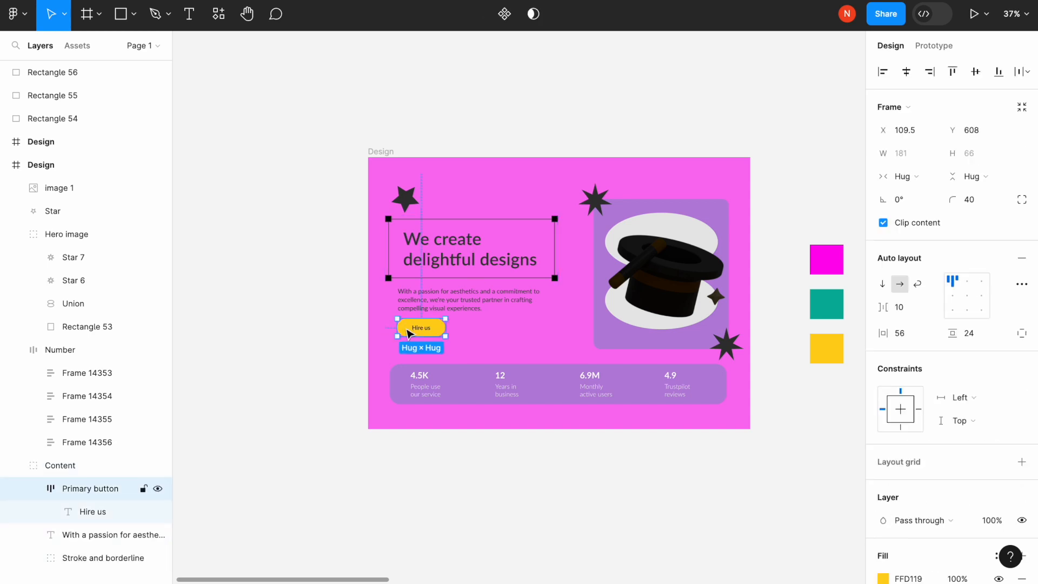
scroll(881, 413, "down", 3)
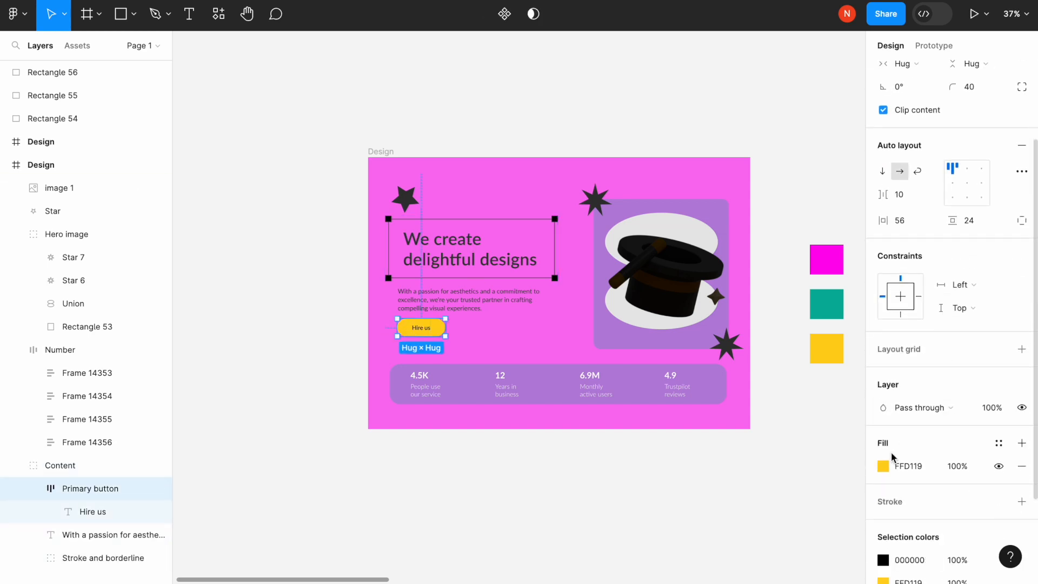
left_click(883, 465)
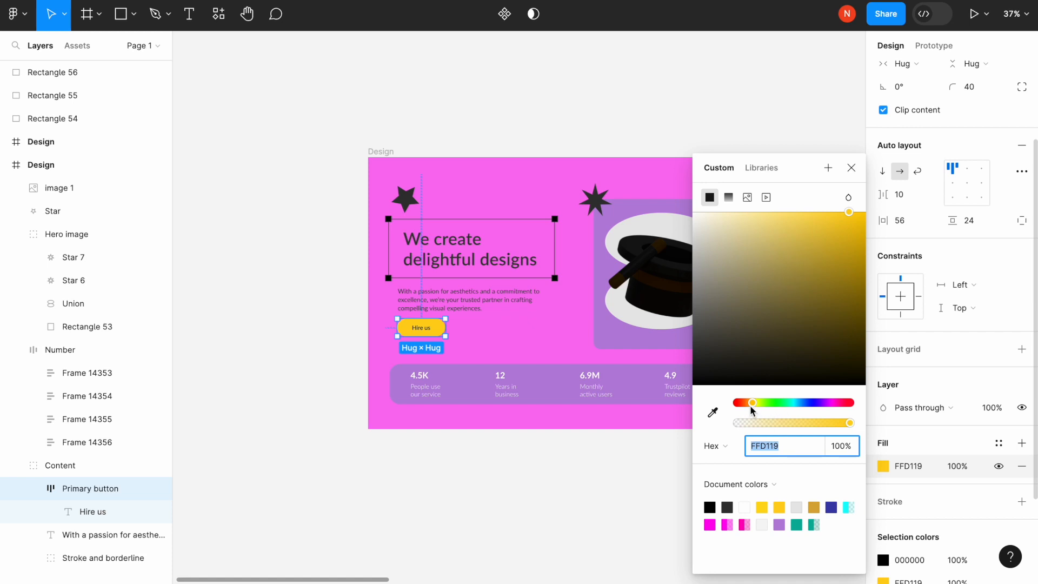
left_click_drag(750, 405, 752, 402)
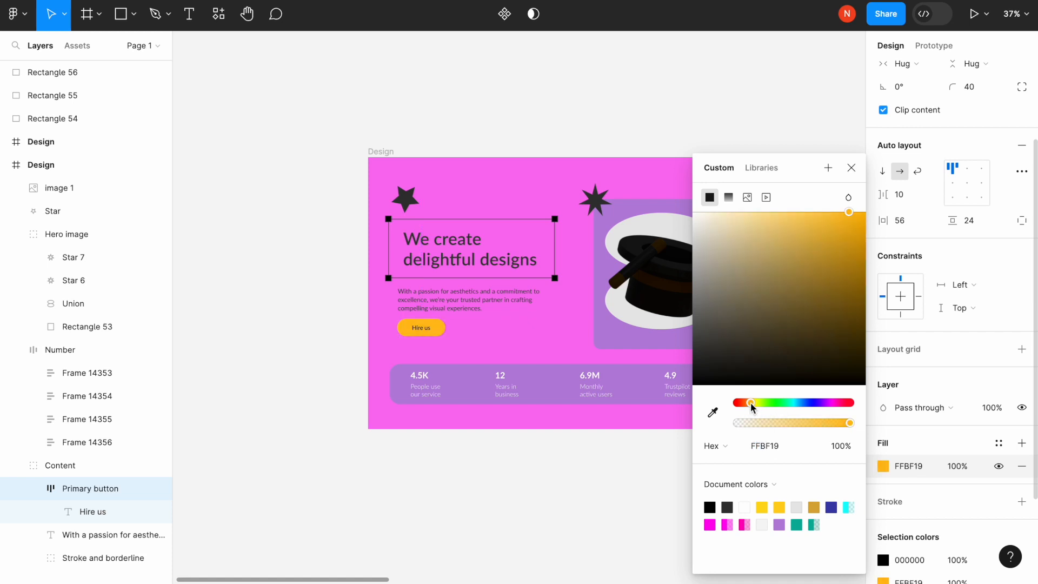
left_click_drag(751, 402, 749, 401)
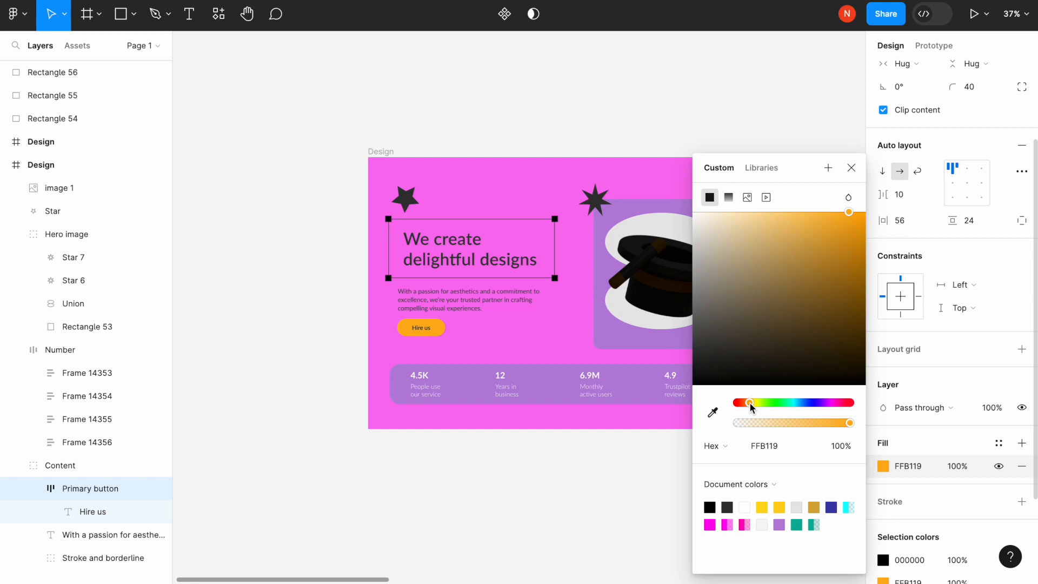
left_click(515, 478)
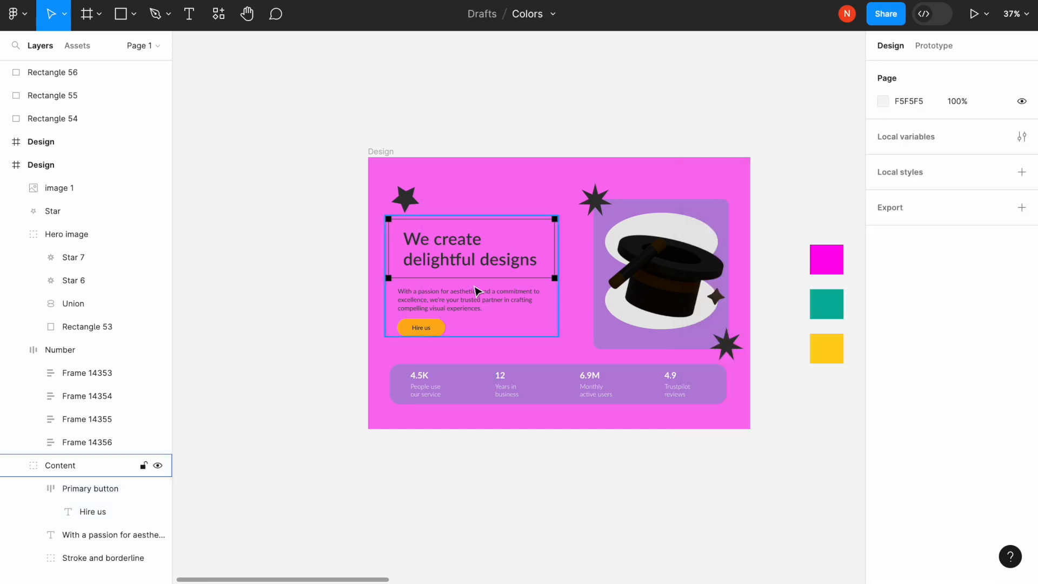
left_click(403, 331)
scroll(935, 487, "down", 3)
left_click(915, 488)
key("ctrl+c")
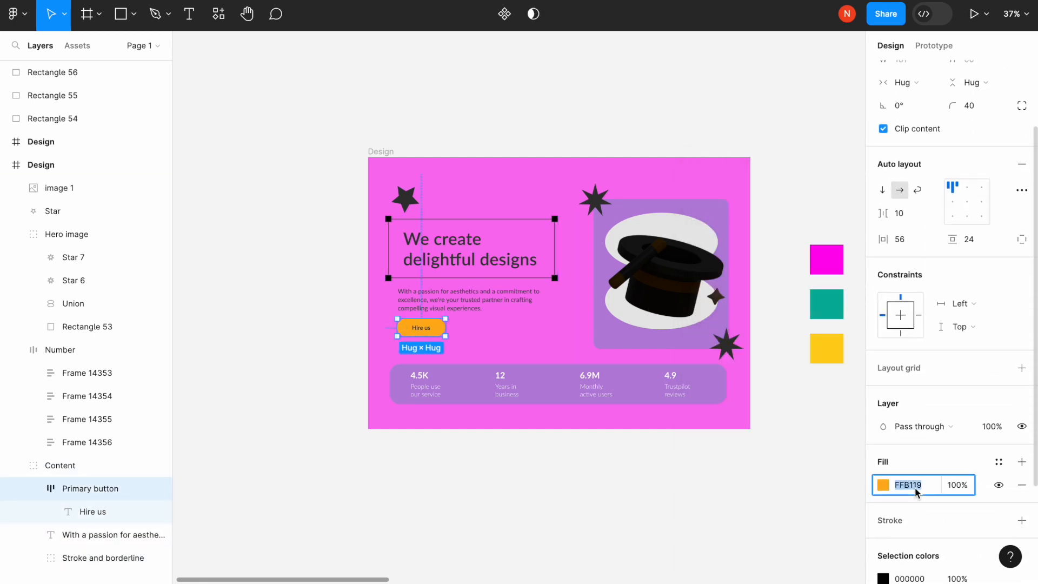
- Paste orange FFB119 into the fill of all three stars
left_click(407, 200)
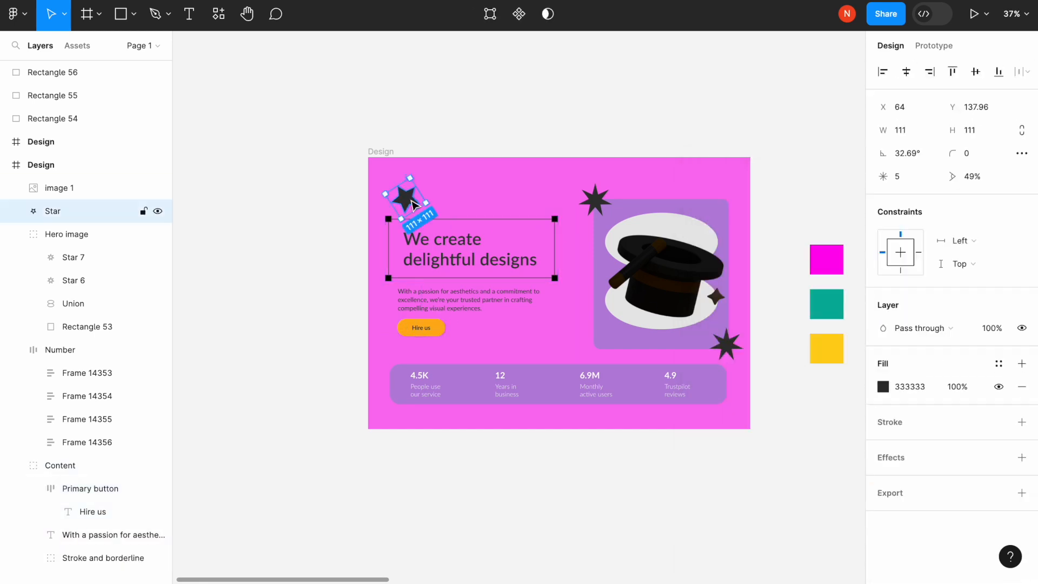
left_click(912, 387)
key("ctrl+v")
key("Return")
left_click(73, 280)
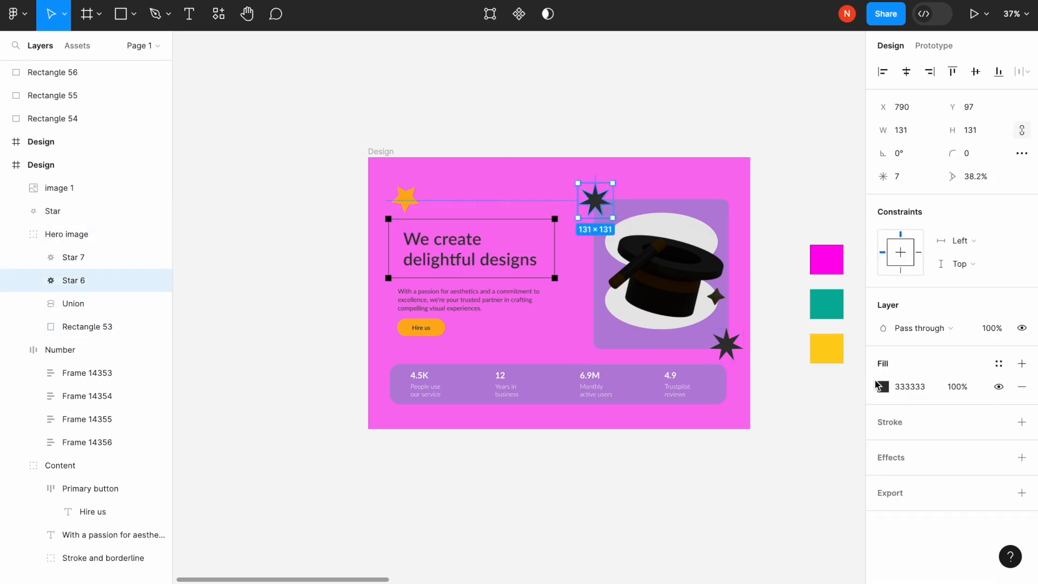
left_click(911, 386)
key("ctrl+v")
key("Return")
left_click(733, 344)
left_click(923, 393)
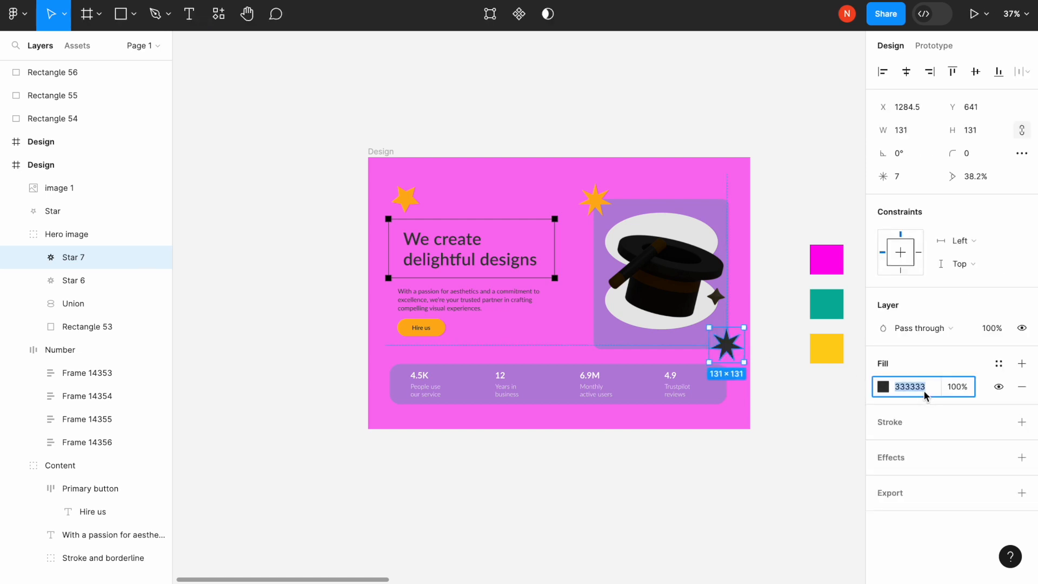
key("ctrl+v")
key("Return")
- Raise the hat image's exposure to brighten it
left_click(677, 283)
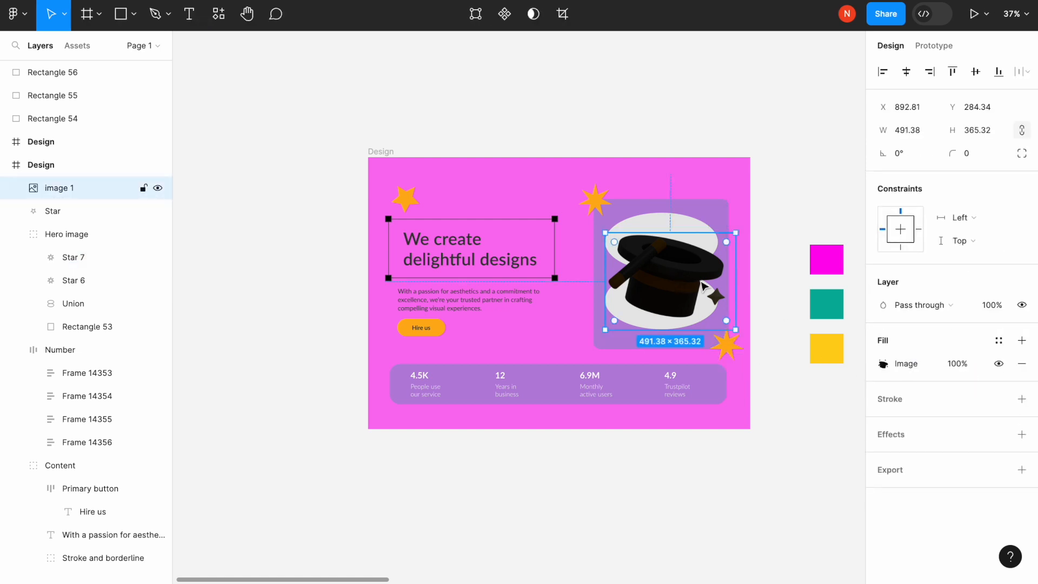
left_click(882, 366)
left_click_drag(772, 414, 812, 414)
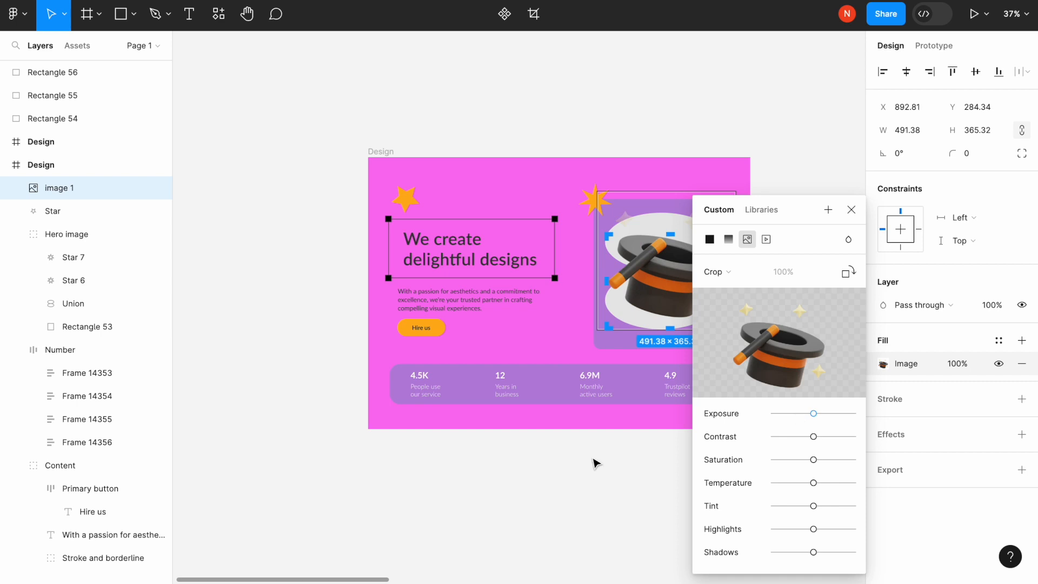
left_click(550, 474)
scroll(549, 476, "right", 1)
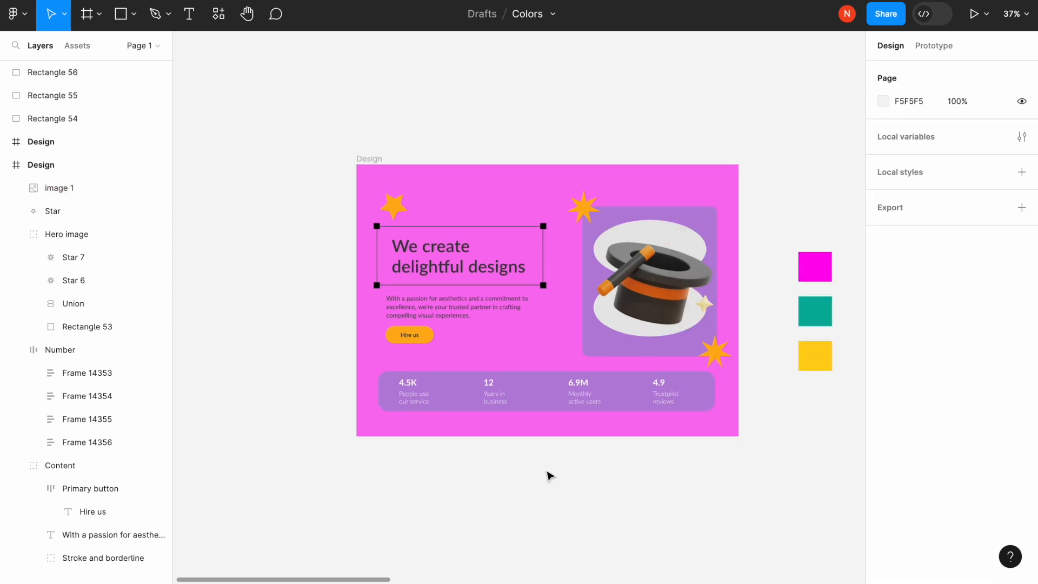